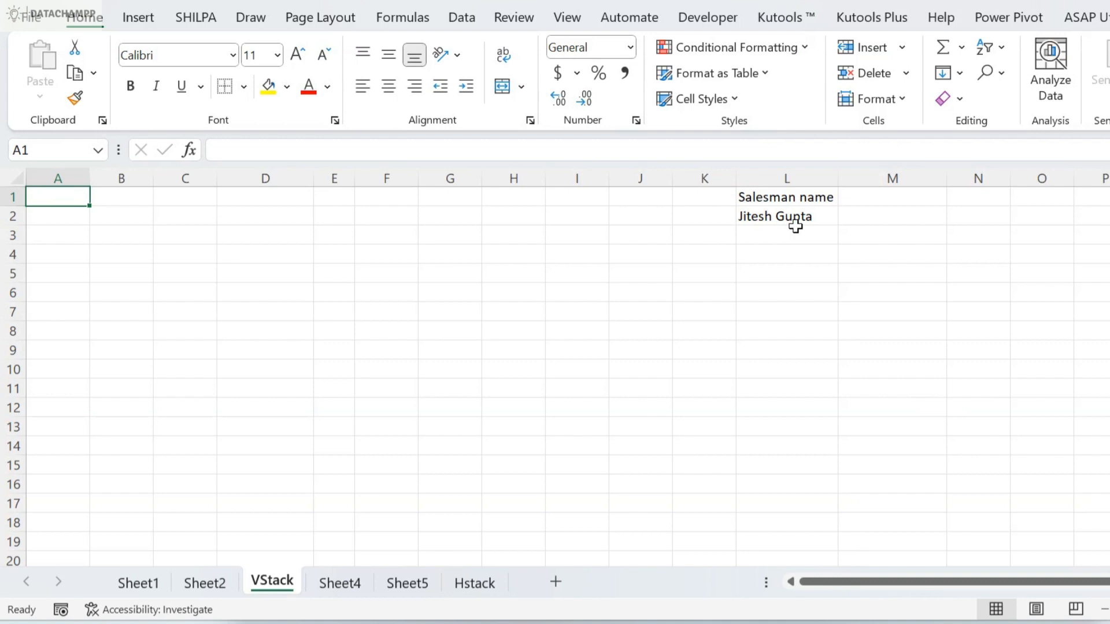
# Step: Choose the second salesman from the dropdown in L2 and widen column L to fit the name
pyautogui.click(795, 224)
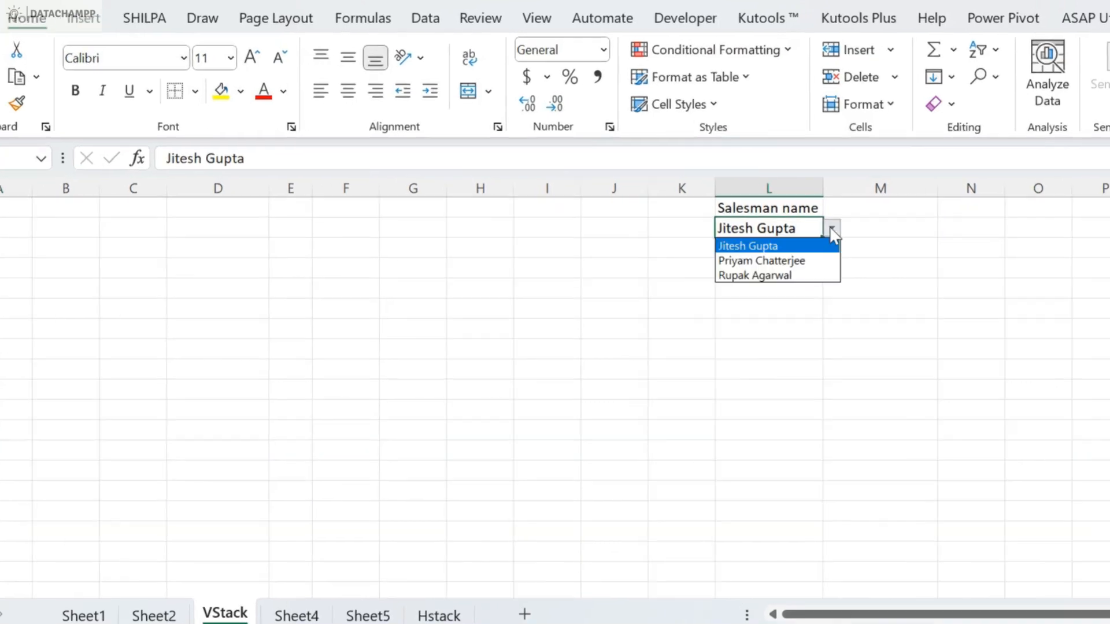
pyautogui.click(846, 217)
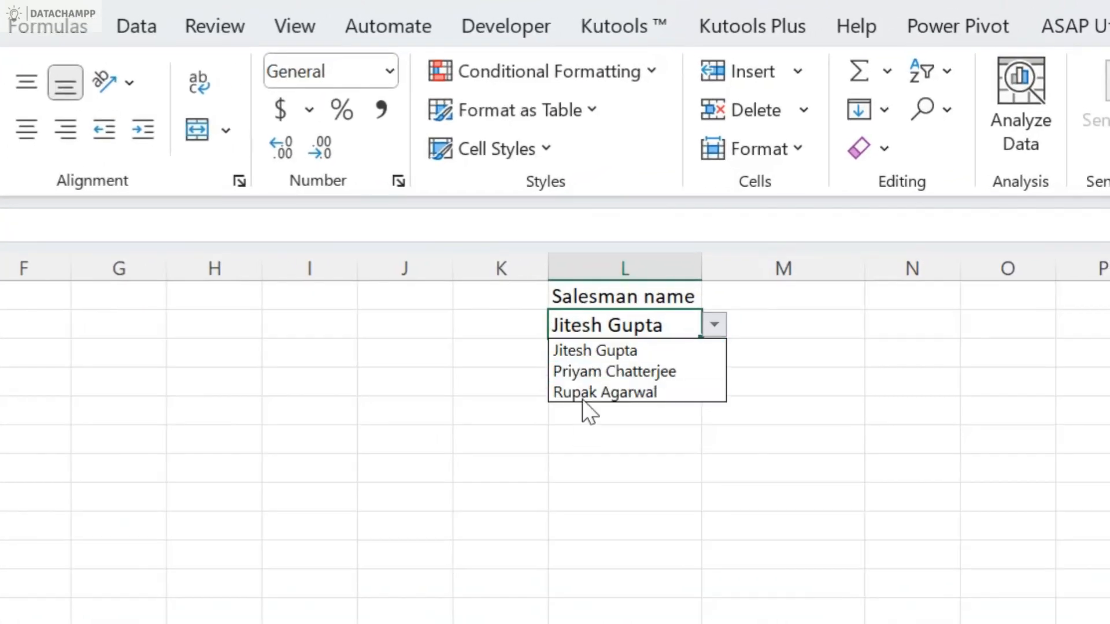
pyautogui.click(587, 370)
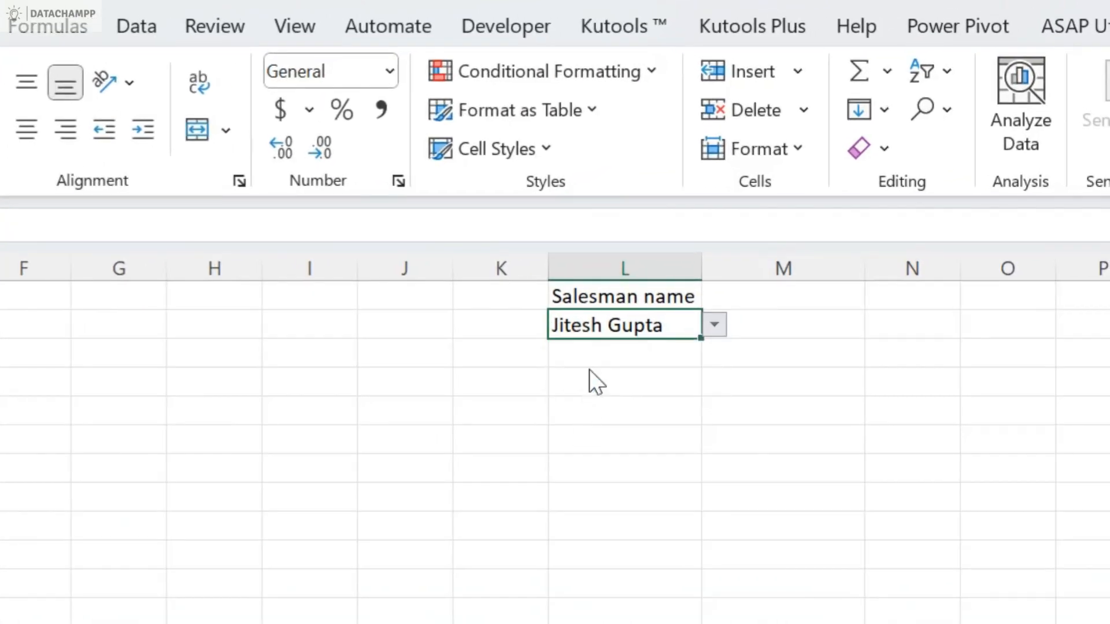
pyautogui.moveTo(702, 269); pyautogui.dragTo(744, 269)
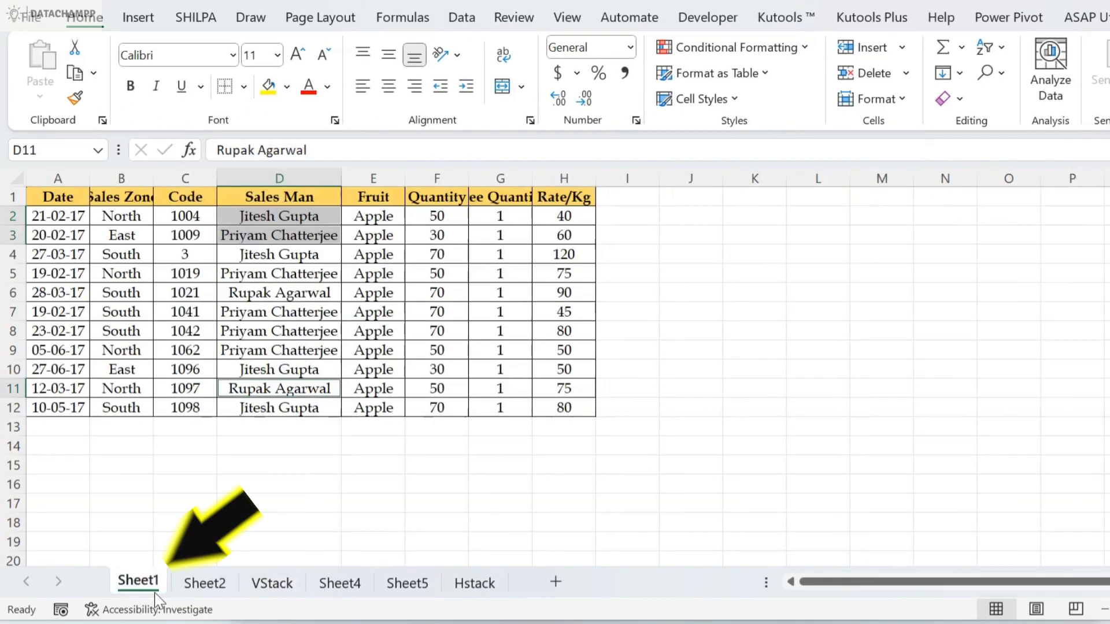
# Step: Review the sales tables on Sheet1 and Sheet2 and the empty area on the VStack sheet where they will be combined
pyautogui.click(200, 582)
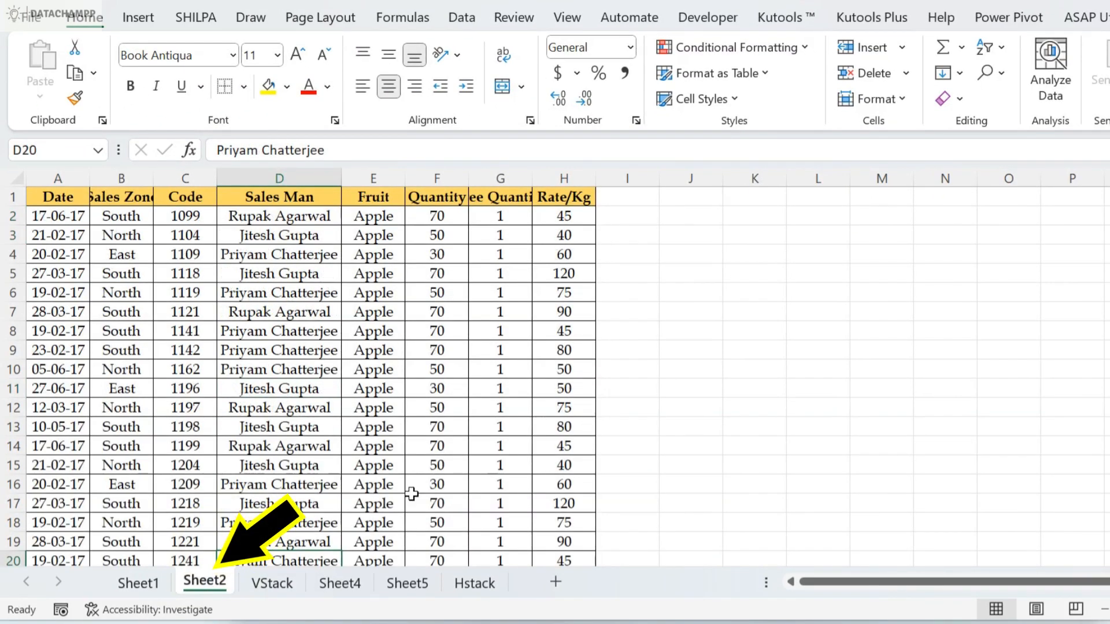
pyautogui.click(272, 583)
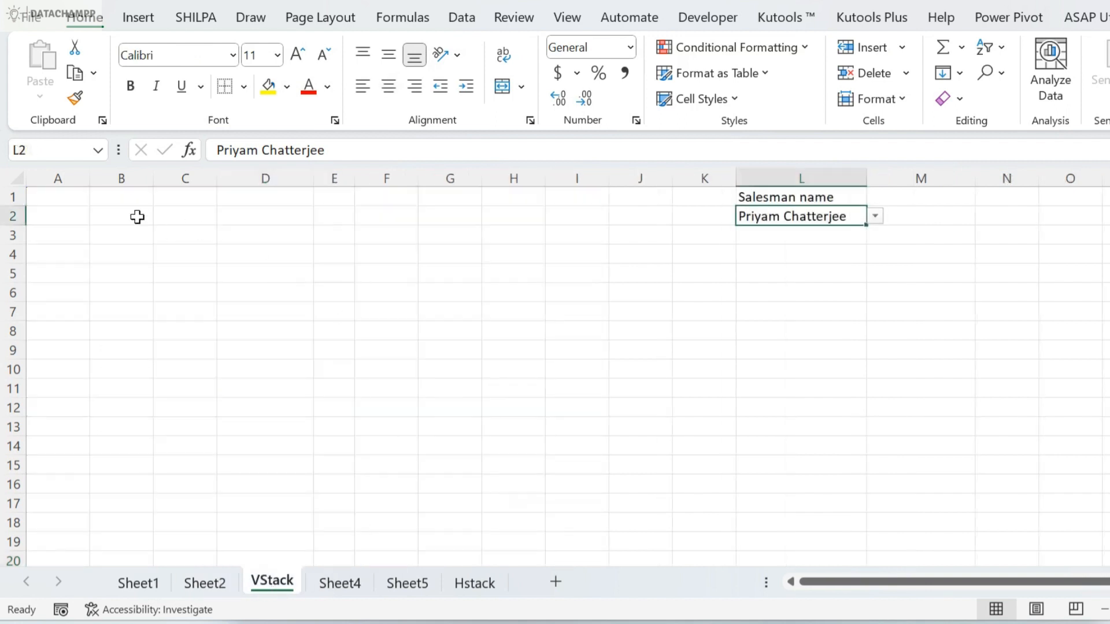
pyautogui.click(111, 220)
pyautogui.click(442, 331)
pyautogui.moveTo(74, 221); pyautogui.dragTo(576, 465)
pyautogui.click(469, 407)
pyautogui.hotkey('ctrl', 'Up')
pyautogui.click(138, 582)
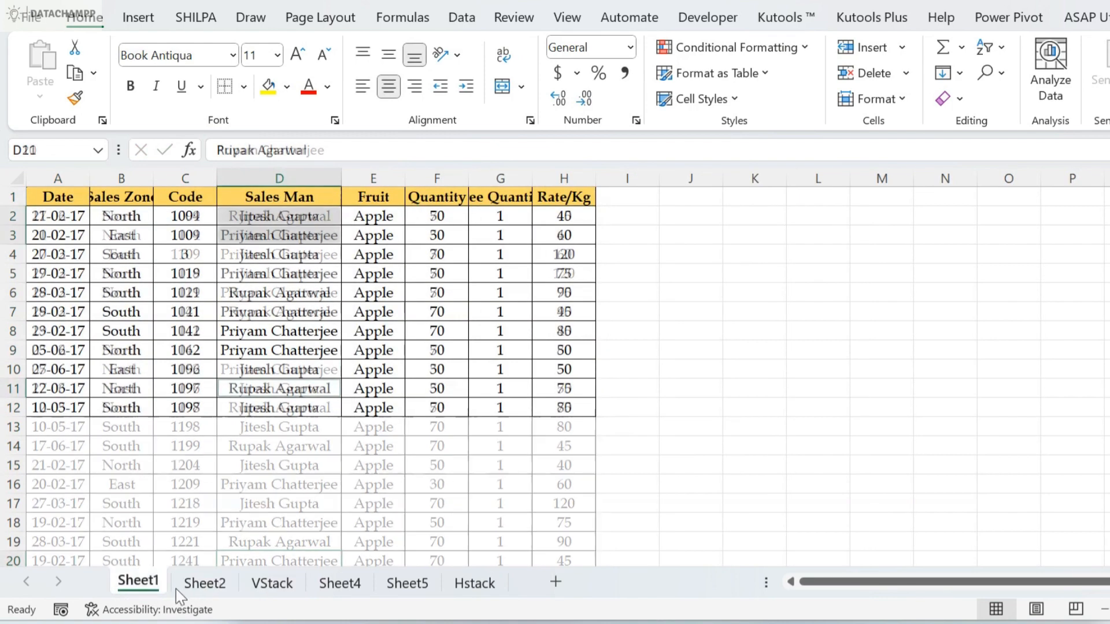
pyautogui.click(204, 583)
pyautogui.click(273, 582)
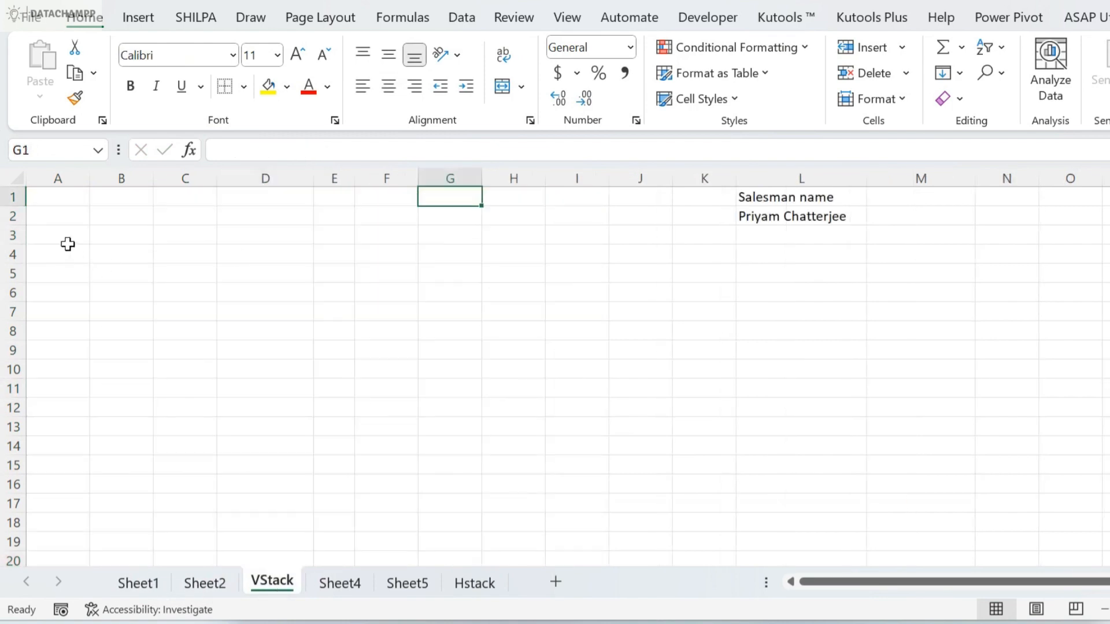
# Step: Start a VSTACK formula in A1 of the VStack sheet with Sheet1!A1:H12, headers included, as the first array
pyautogui.click(78, 225)
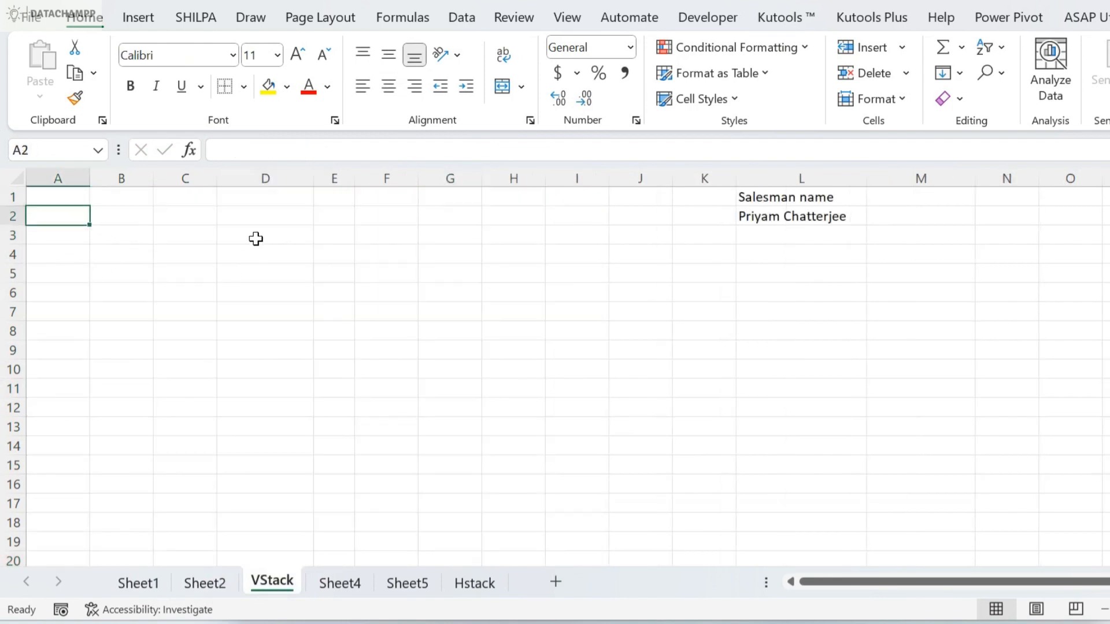
pyautogui.click(46, 199)
pyautogui.write('=')
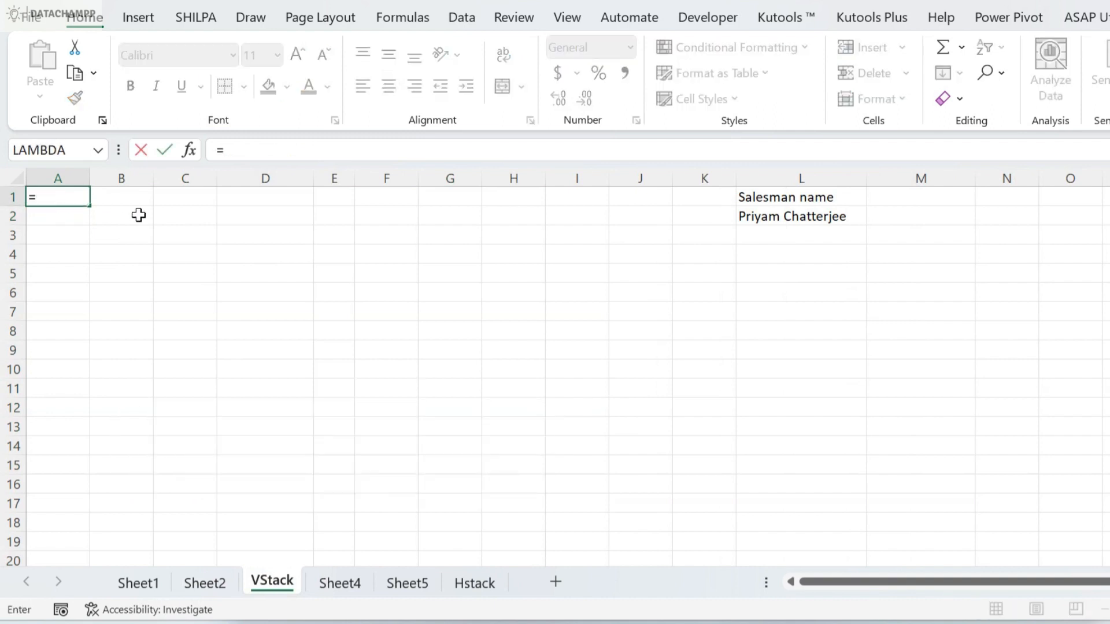
pyautogui.write('vst')
pyautogui.press('Tab')
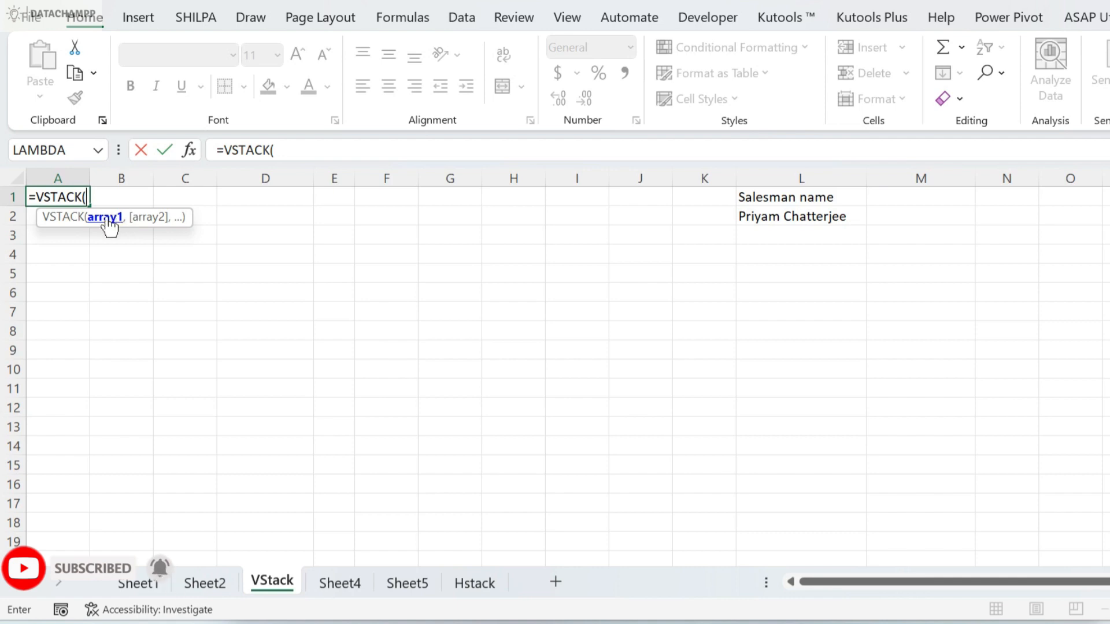
pyautogui.click(139, 583)
pyautogui.moveTo(49, 199); pyautogui.dragTo(565, 409)
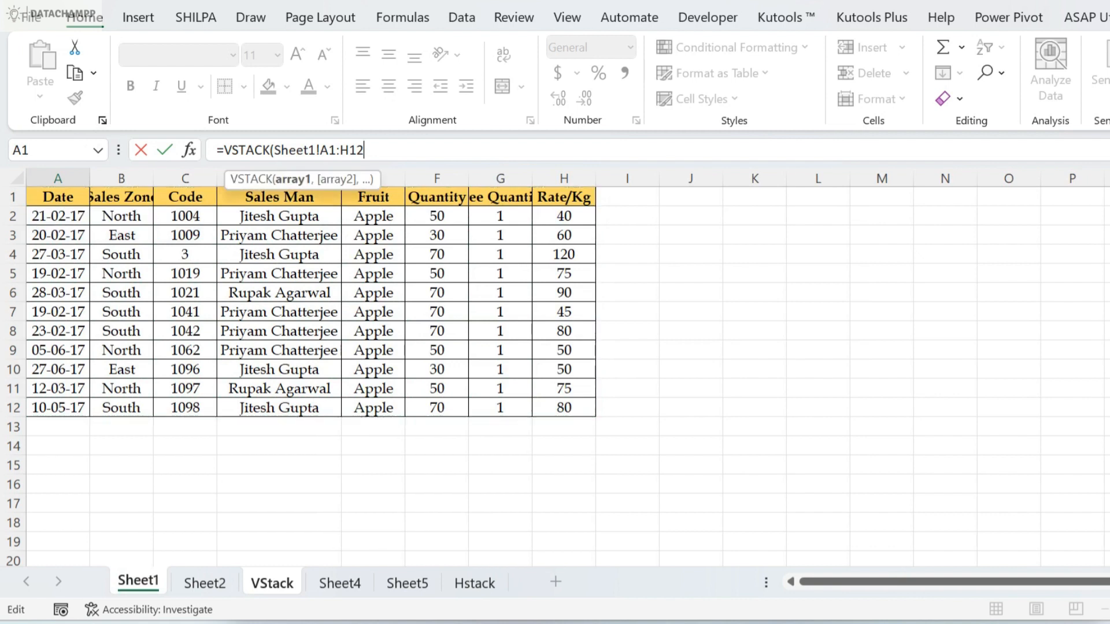
# Step: Add Sheet2!A2:H21 without headers as the second array, complete the VSTACK formula and check the stacked data
pyautogui.write(',')
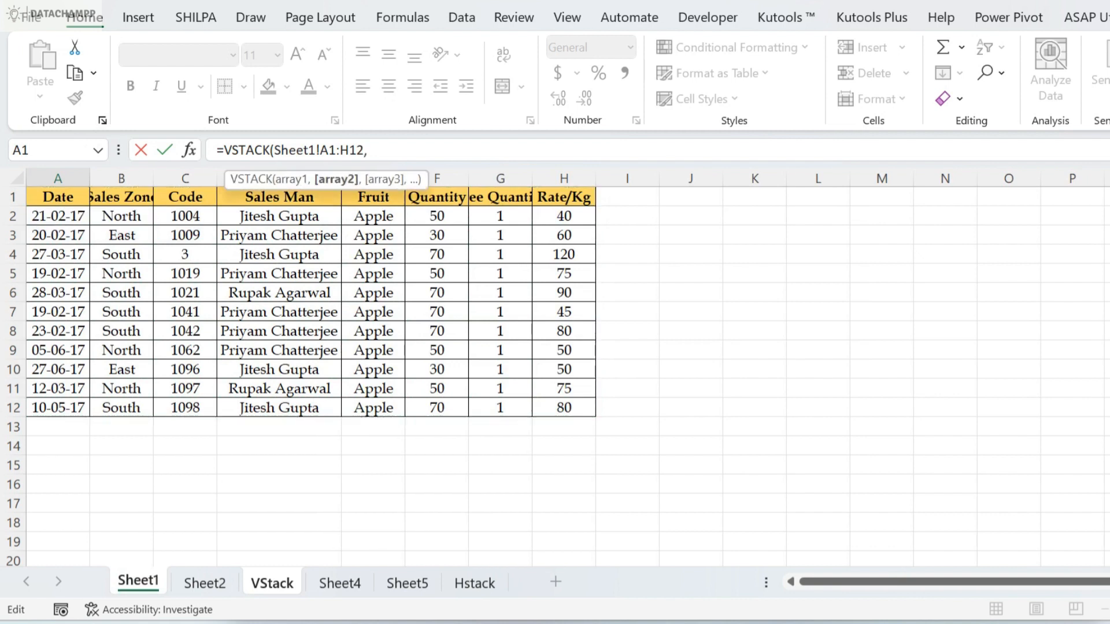
pyautogui.click(205, 583)
pyautogui.moveTo(80, 222); pyautogui.dragTo(576, 534)
pyautogui.scroll(1, 576, 534)
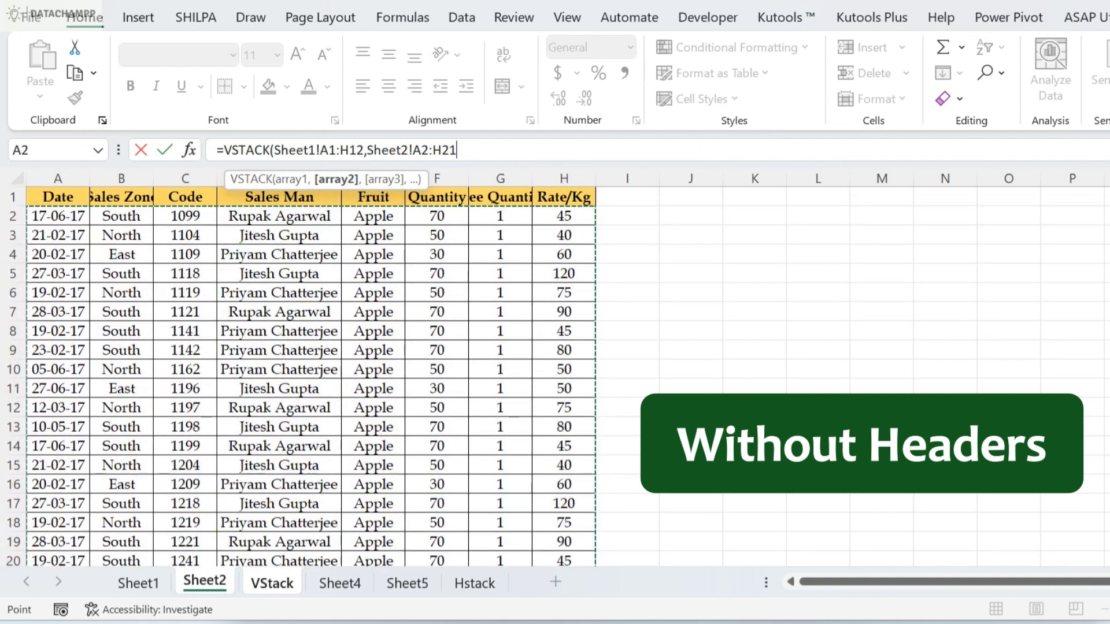
pyautogui.write(')')
pyautogui.press('Return')
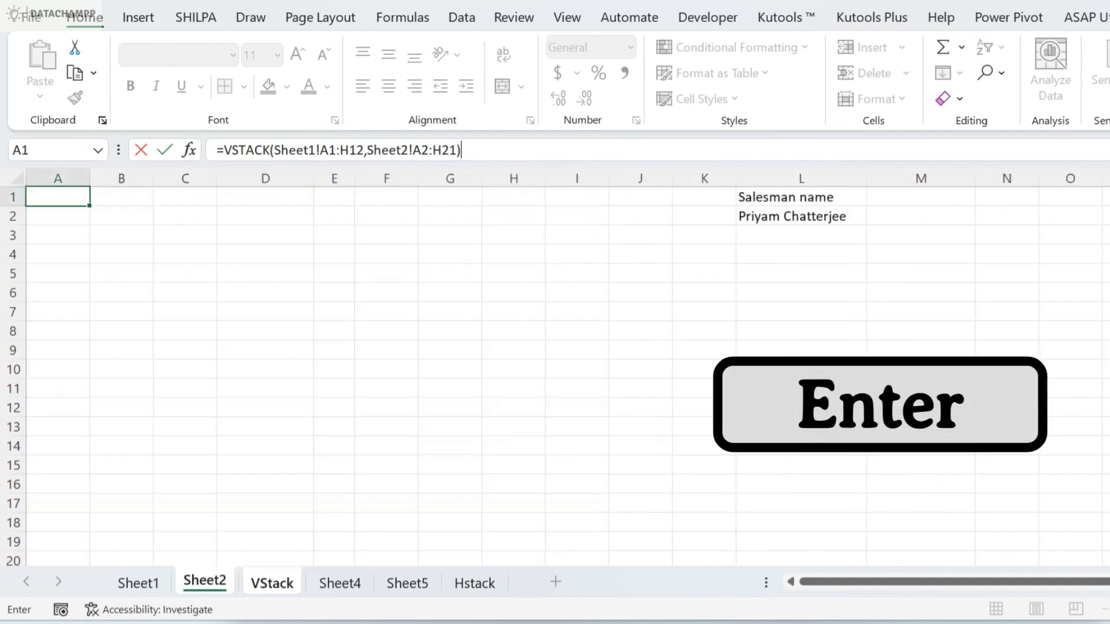
pyautogui.scroll(-6, 181, 418)
pyautogui.scroll(6, 274, 416)
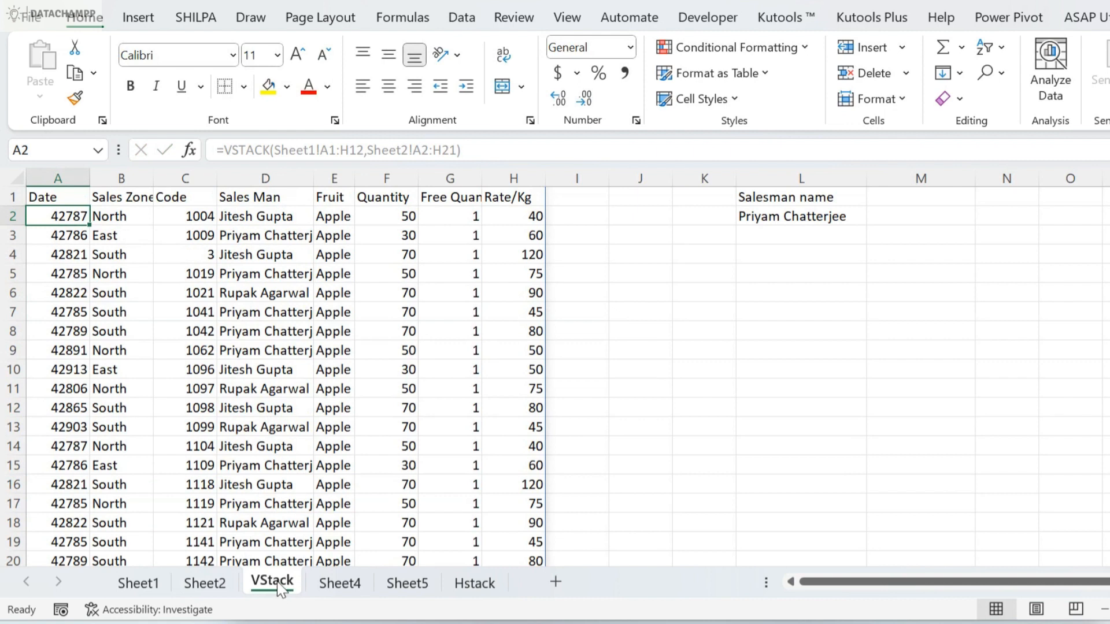
# Step: Duplicate the VStack sheet and clear the VSTACK formula from cell A1 of the copy
pyautogui.moveTo(313, 588); pyautogui.dragTo(313, 588)
pyautogui.click(187, 315)
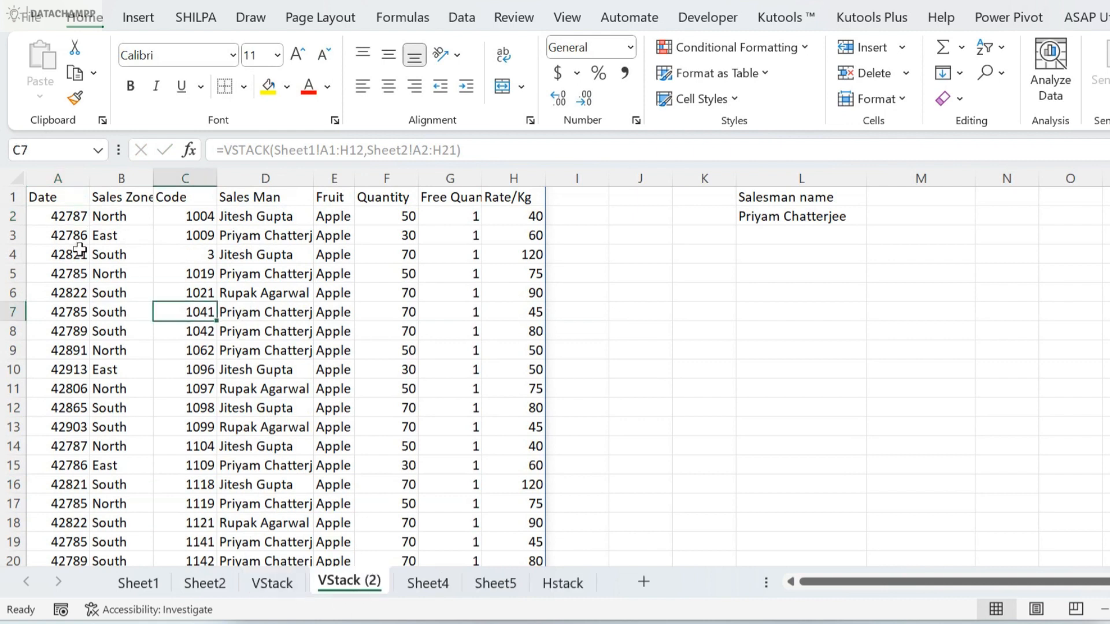
pyautogui.click(81, 194)
pyautogui.hotkey('ctrl', 'a')
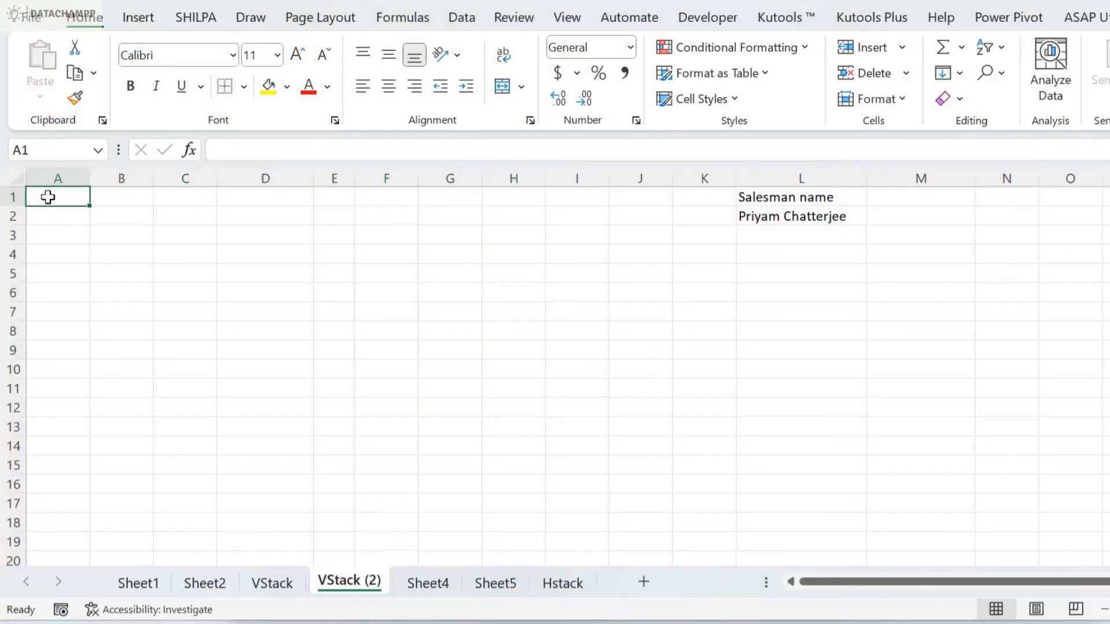
# Step: Start a VSTACK formula in A1 of VStack (2) with a nested FILTER on the array Sheet1!A1:H12
pyautogui.write('=vst')
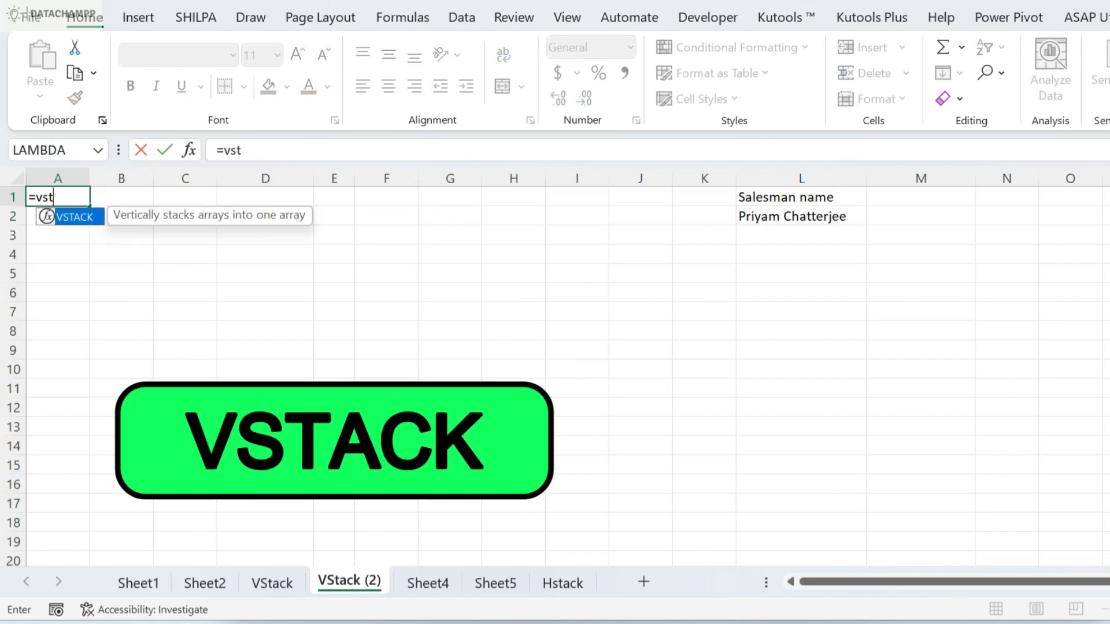
pyautogui.press('Tab')
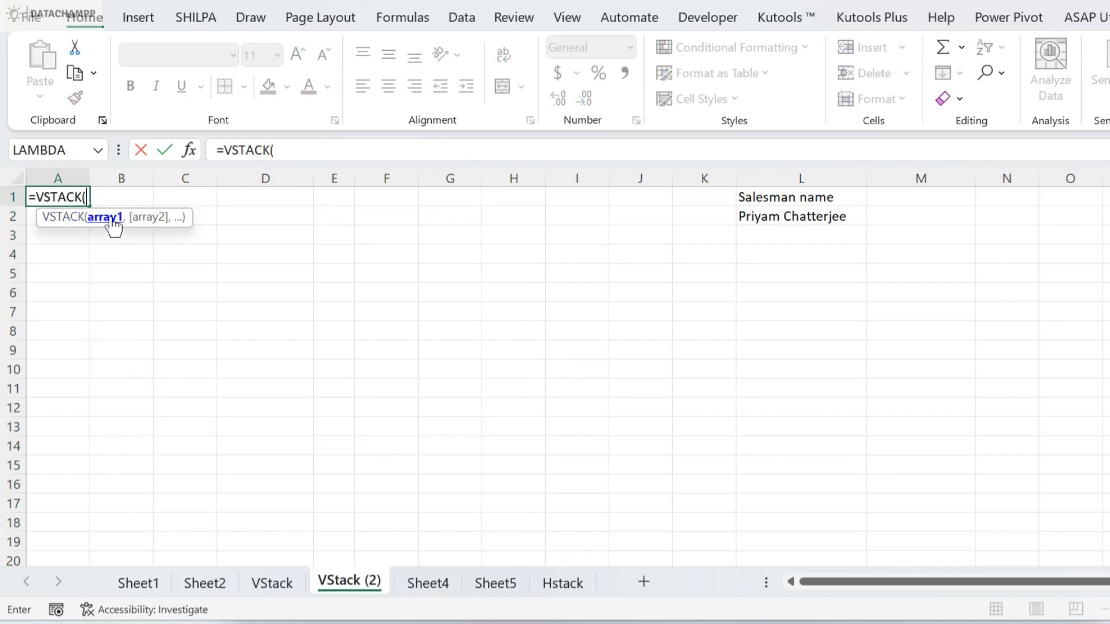
pyautogui.write('filter')
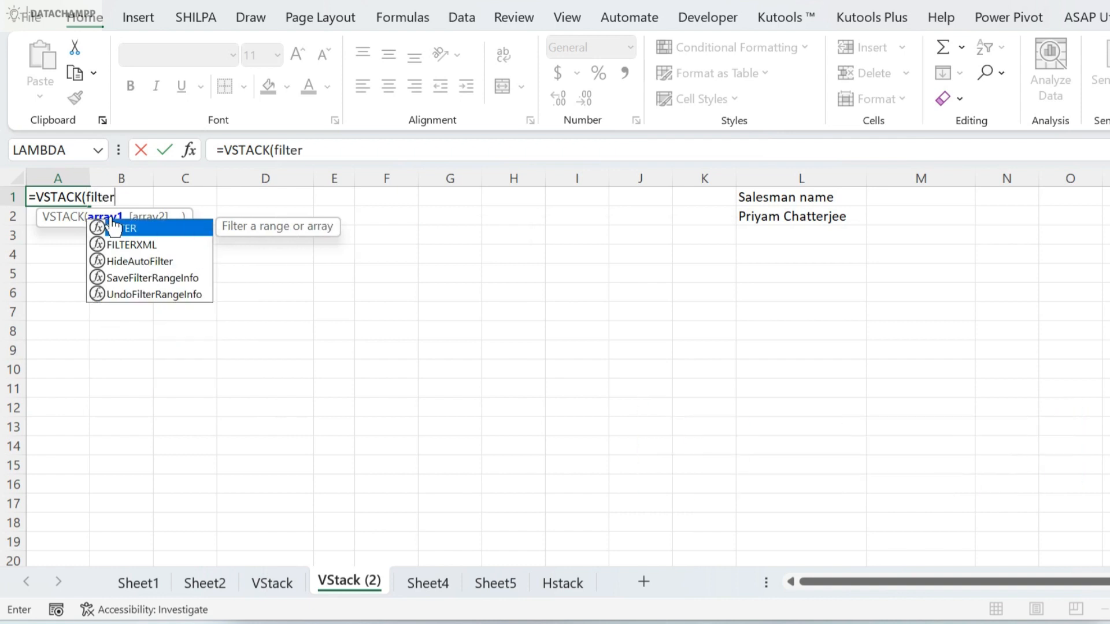
pyautogui.write('(')
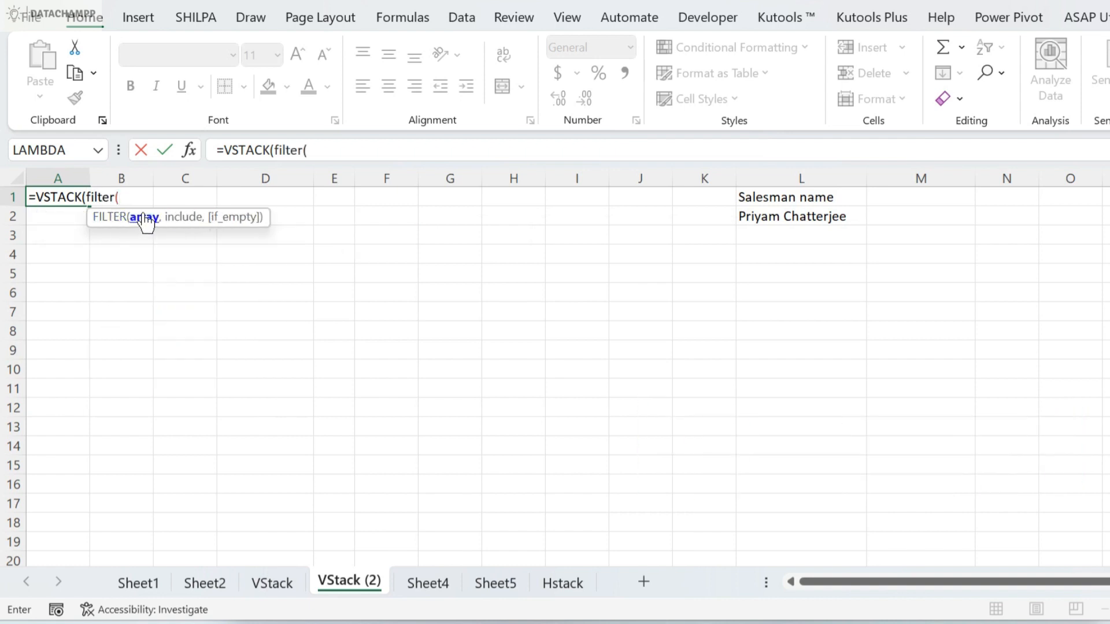
pyautogui.click(135, 583)
pyautogui.click(64, 198)
pyautogui.moveTo(188, 227); pyautogui.dragTo(579, 414)
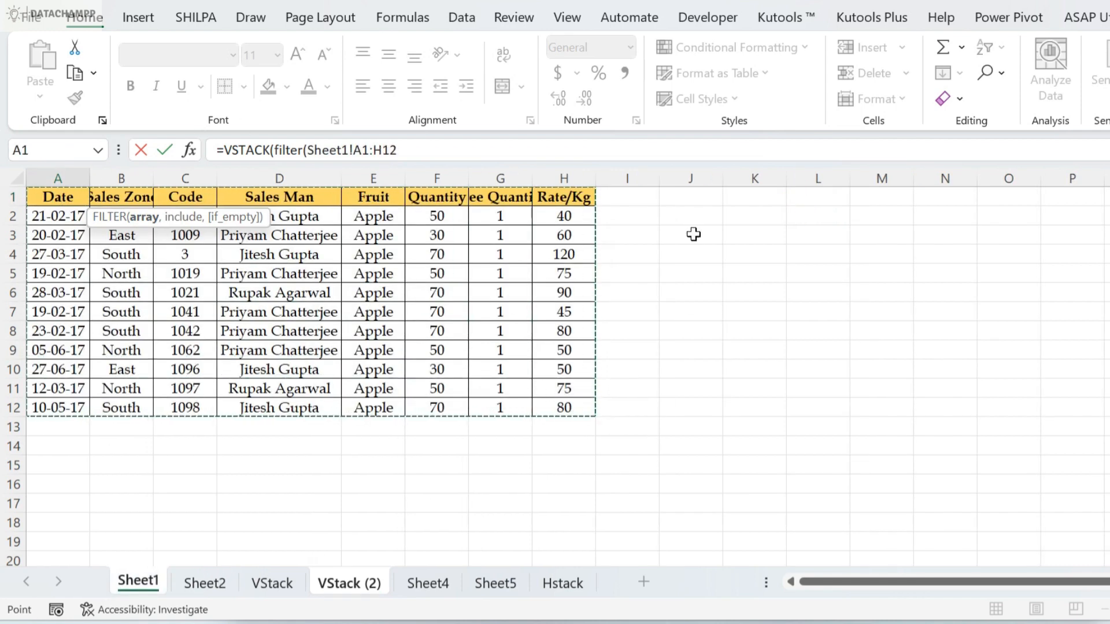
# Step: Set the FILTER's include condition to Sheet1!D1:D12='VStack (2)'!L2, close the FILTER and add a comma for the second array
pyautogui.write(',')
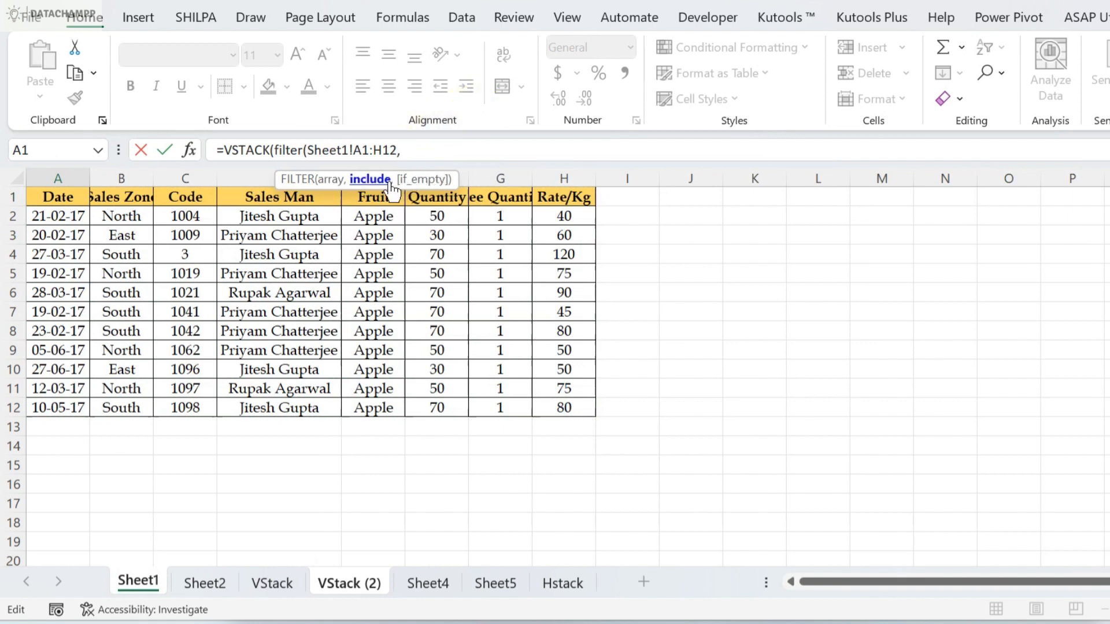
pyautogui.moveTo(279, 198); pyautogui.dragTo(285, 404)
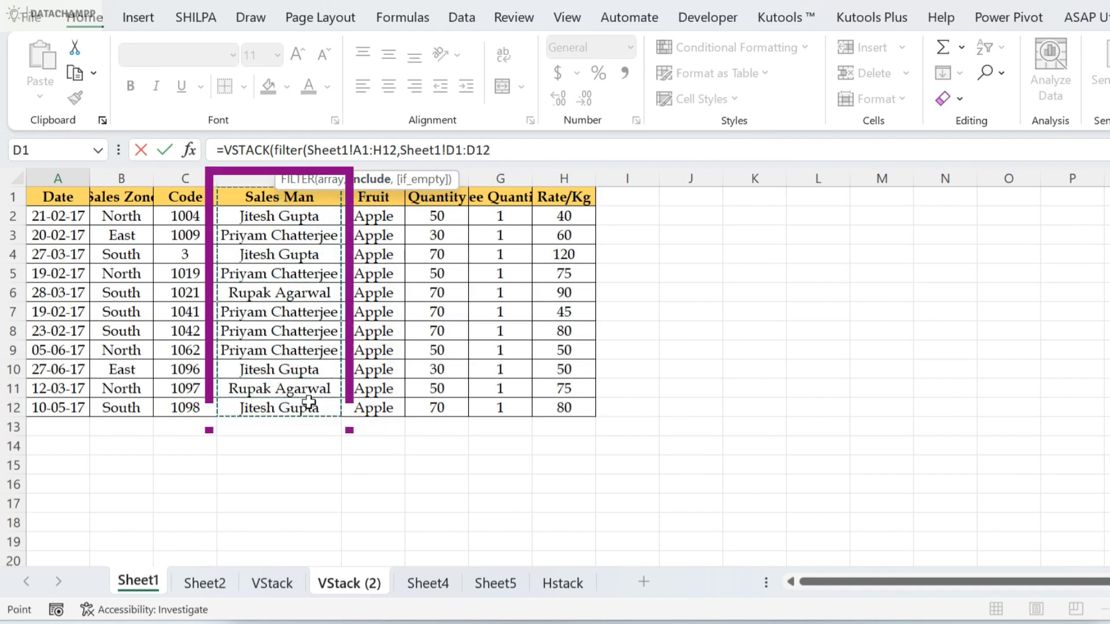
pyautogui.write('=')
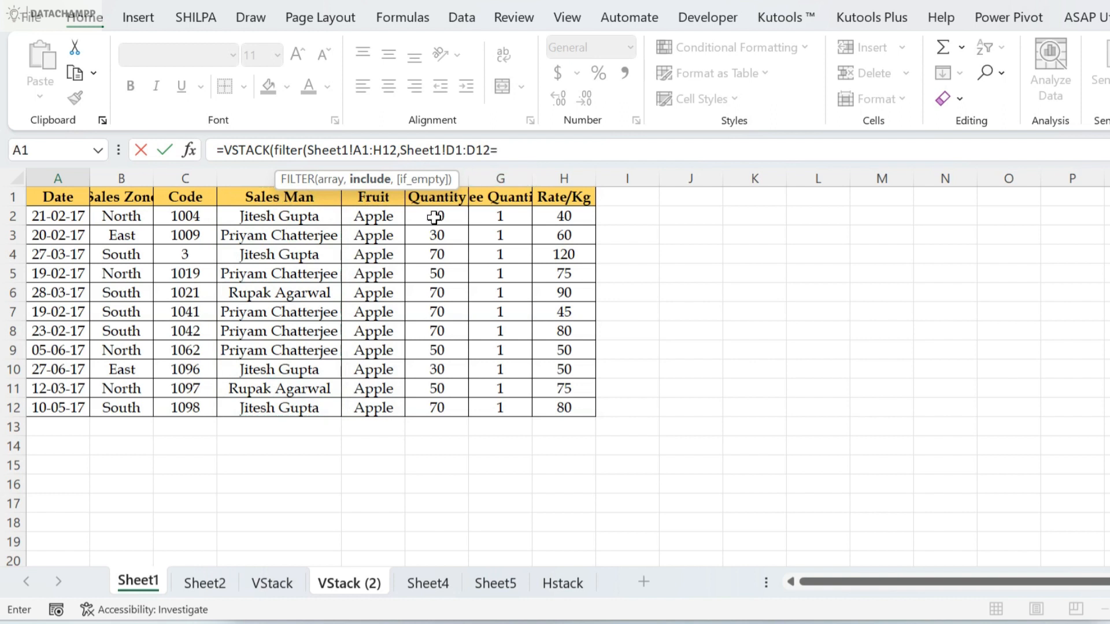
pyautogui.click(349, 583)
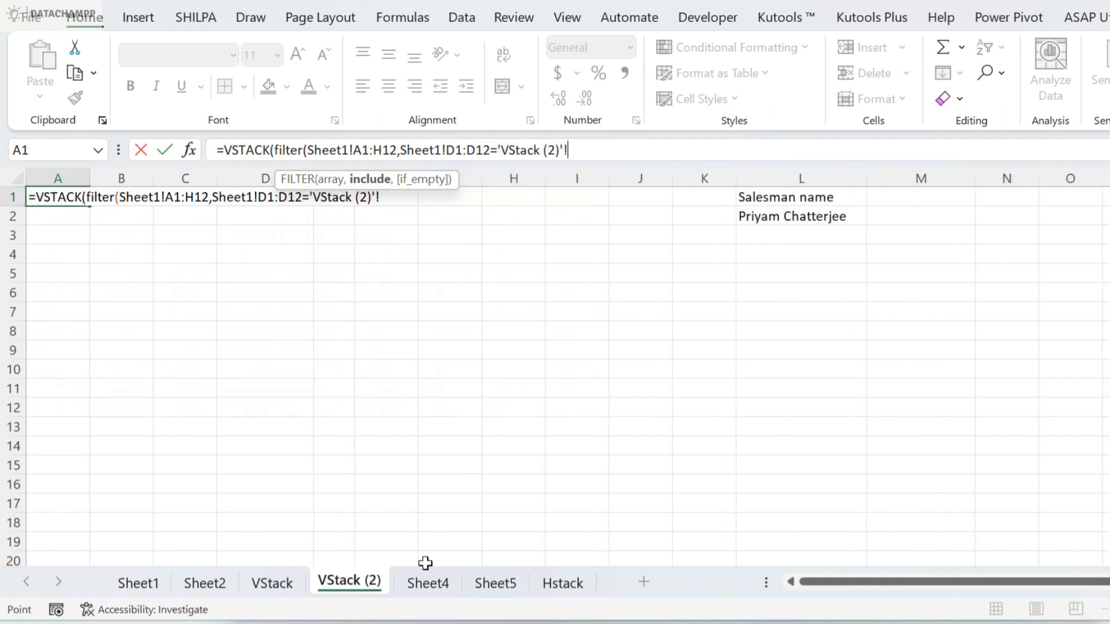
pyautogui.click(775, 222)
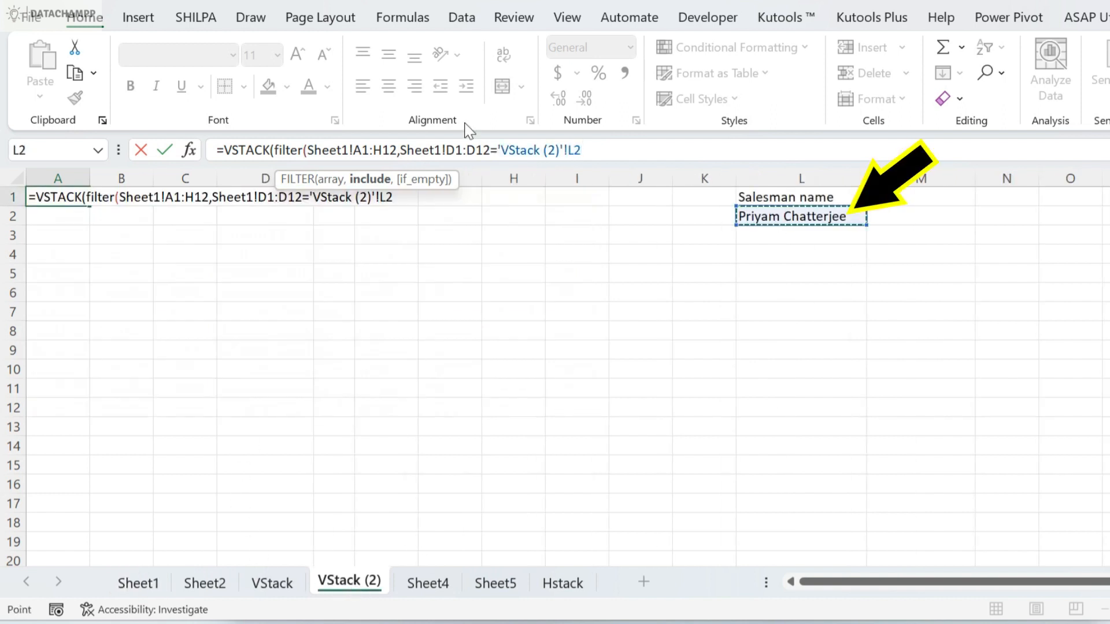
pyautogui.moveTo(400, 150); pyautogui.dragTo(497, 151)
pyautogui.moveTo(581, 151); pyautogui.dragTo(497, 150)
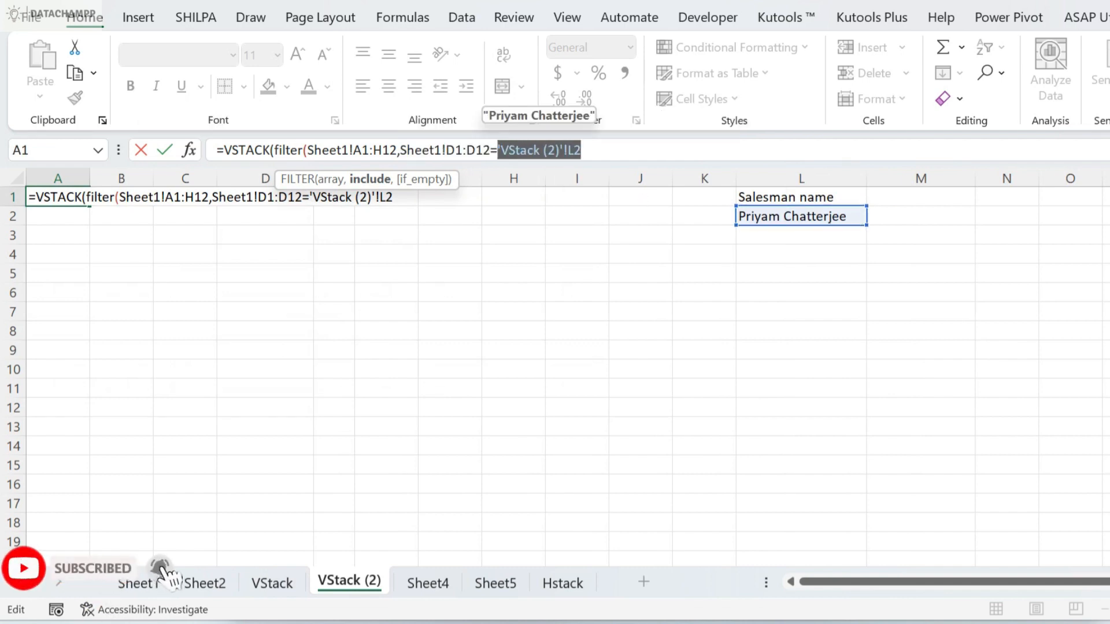
pyautogui.click(582, 150)
pyautogui.write('),')
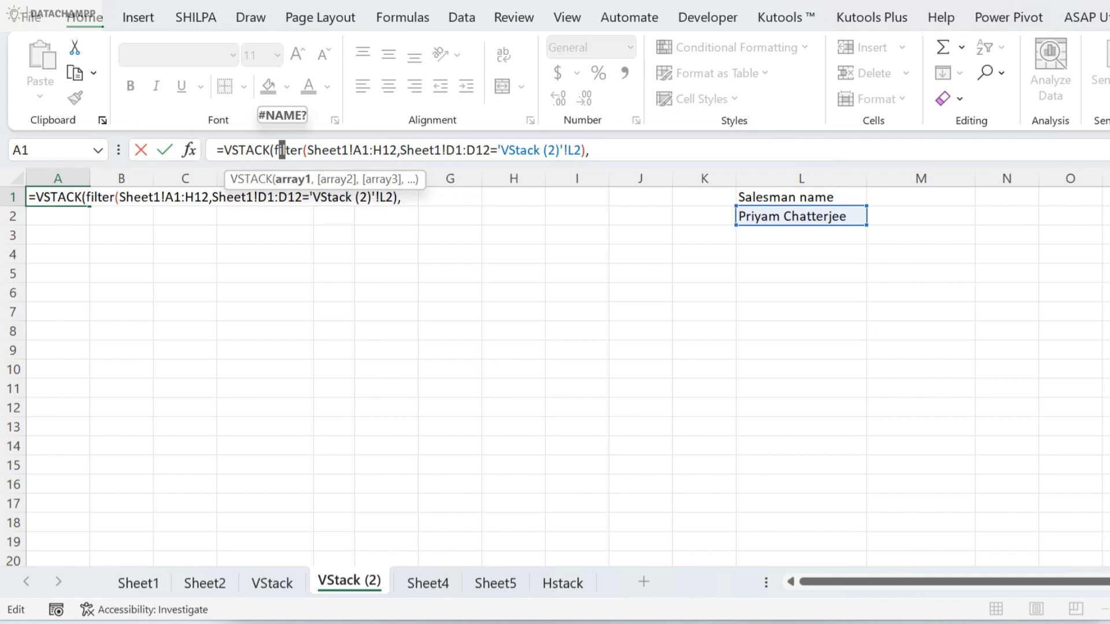
# Step: Copy the complete FILTER expression inside the VSTACK formula and paste it as the second array
pyautogui.moveTo(274, 151); pyautogui.dragTo(555, 150)
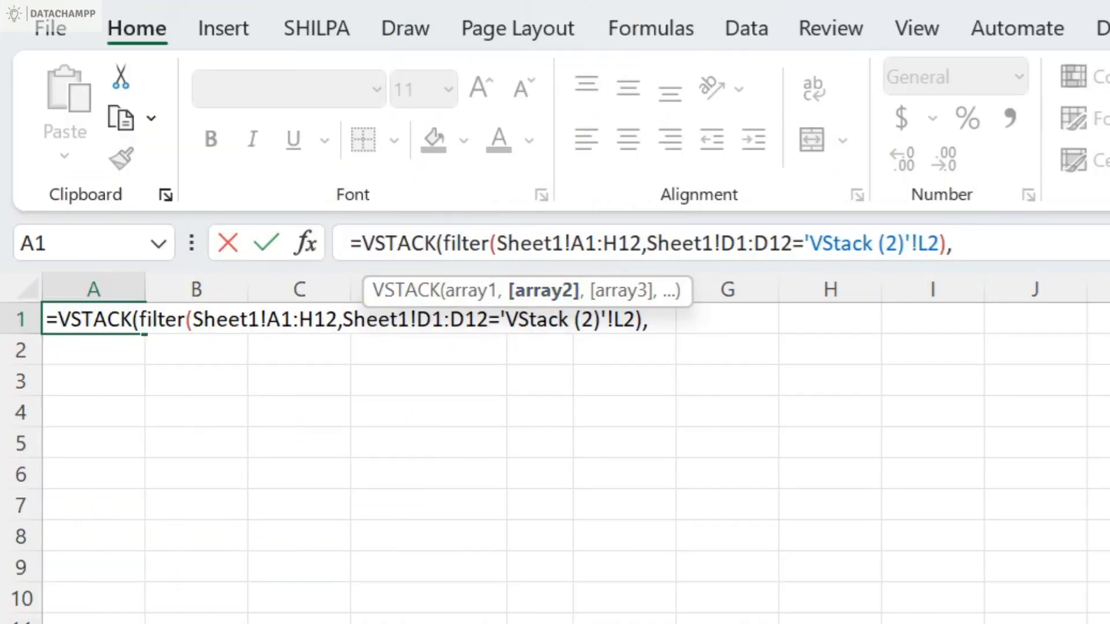
pyautogui.moveTo(443, 243); pyautogui.dragTo(939, 242)
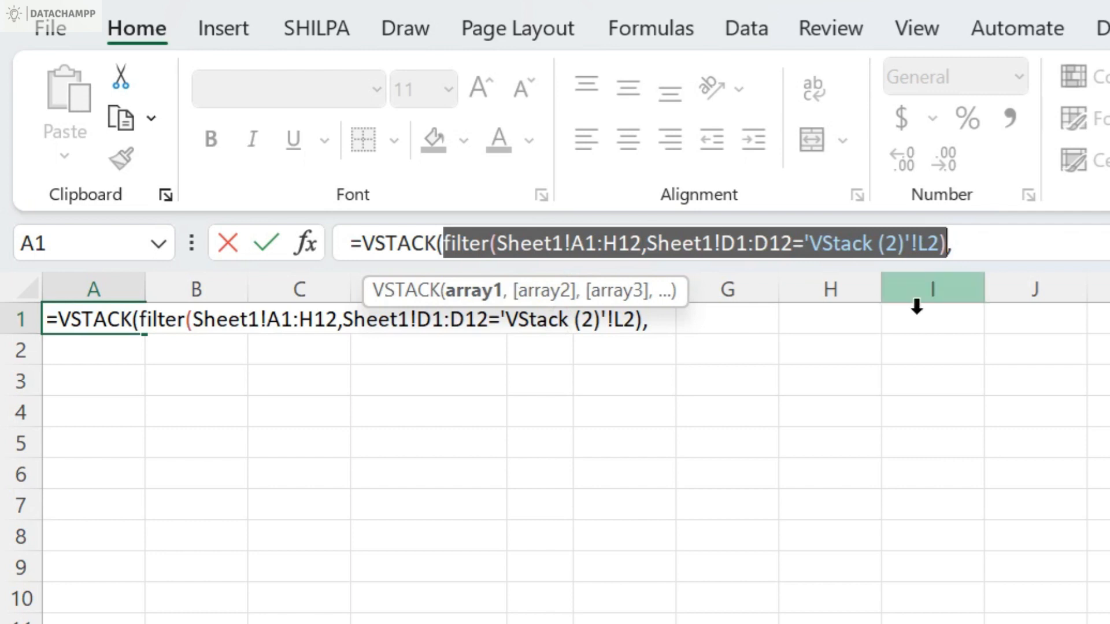
pyautogui.hotkey('ctrl', 'c')
pyautogui.press('End')
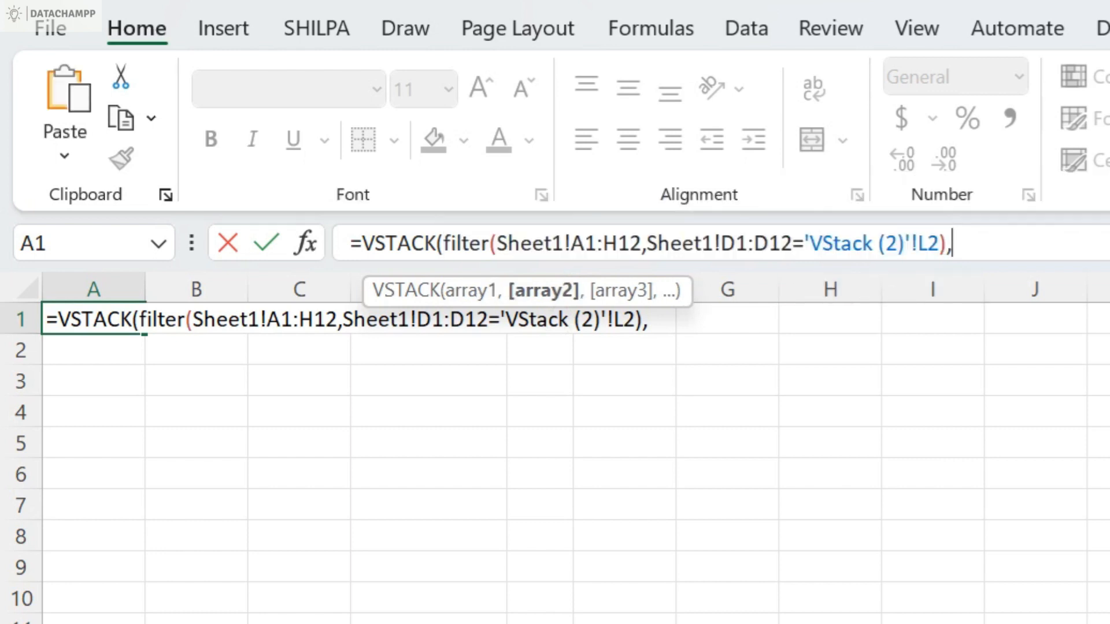
pyautogui.hotkey('ctrl', 'v')
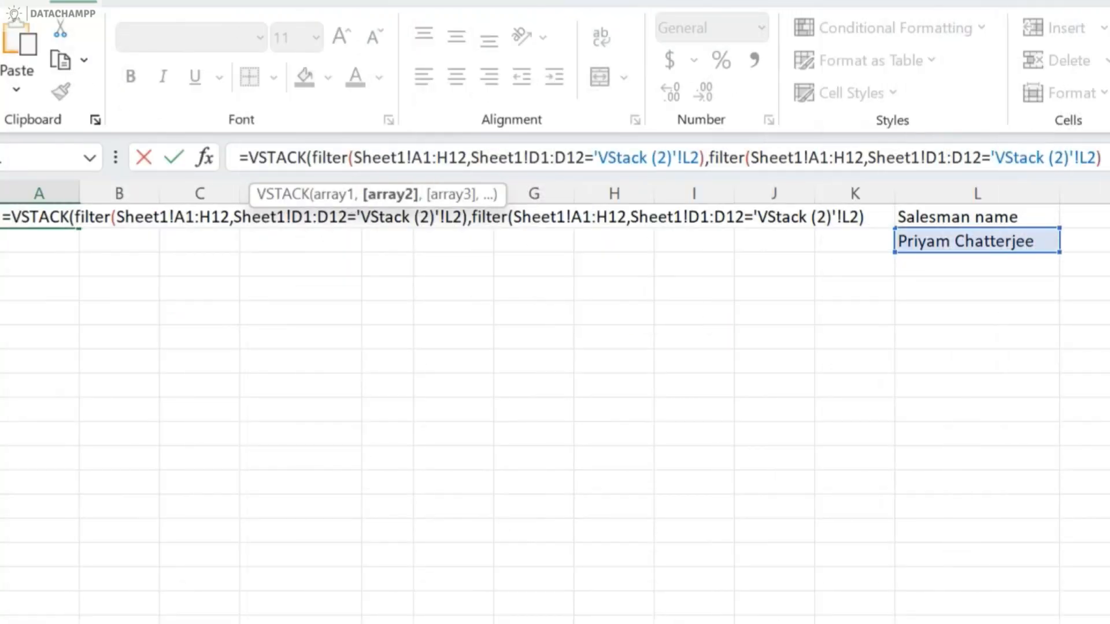
# Step: Change both Sheet1 references in the second FILTER to Sheet2 and commit the VSTACK formula
pyautogui.click(797, 157)
pyautogui.write("2)'!L")
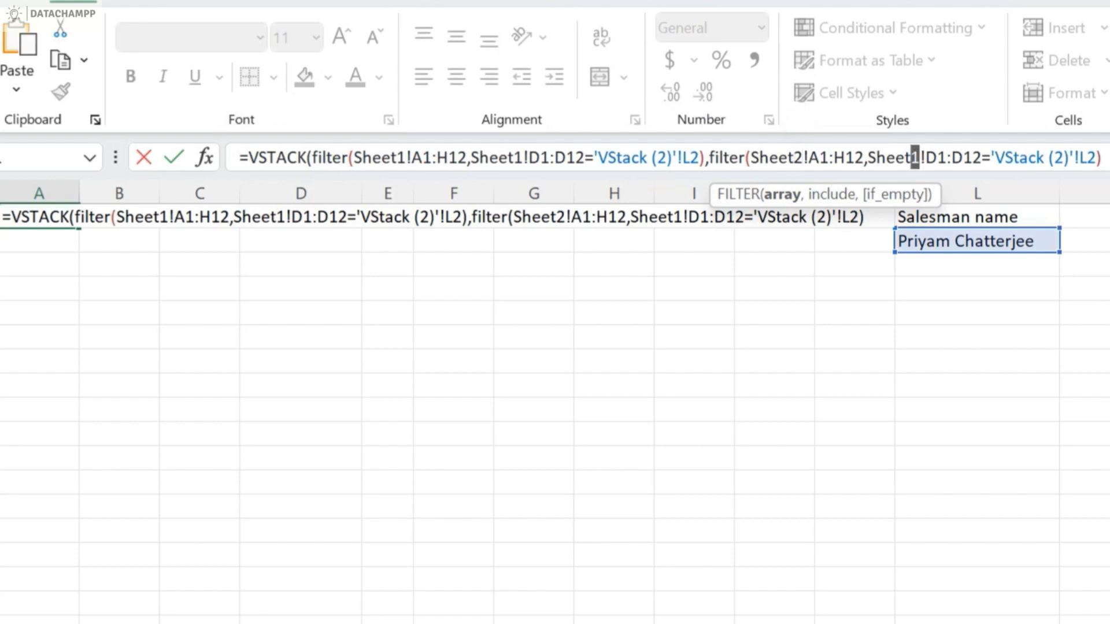
pyautogui.write('2')
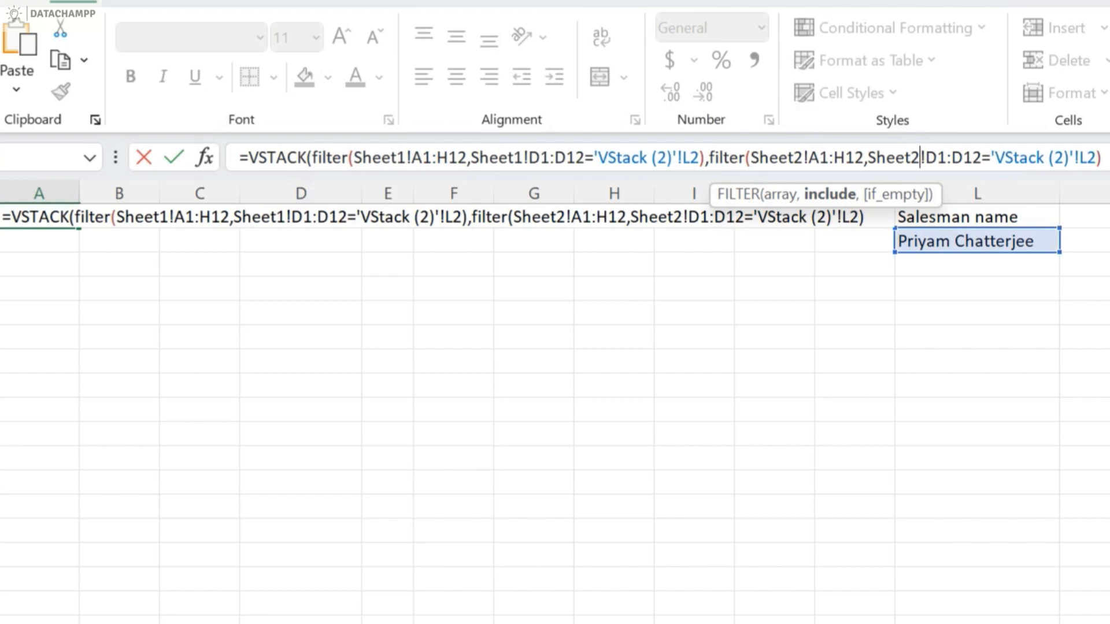
pyautogui.press('Return')
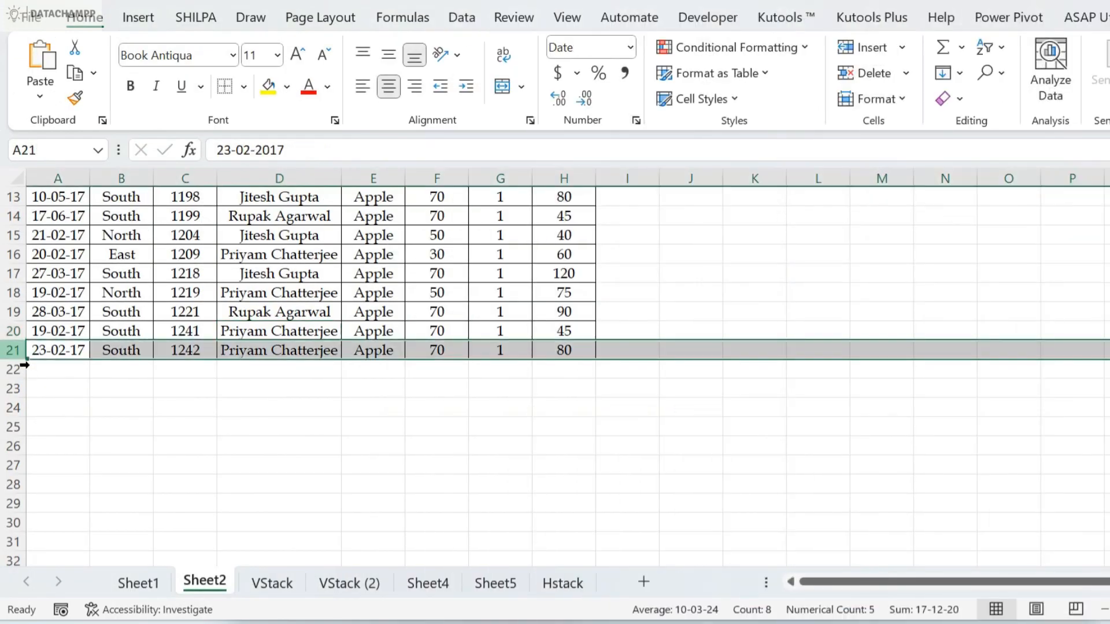
# Step: Extend the second FILTER in A1 of VStack (2) to Sheet2!A1:H21 and its condition range to Sheet2!D1:D21
pyautogui.click(348, 583)
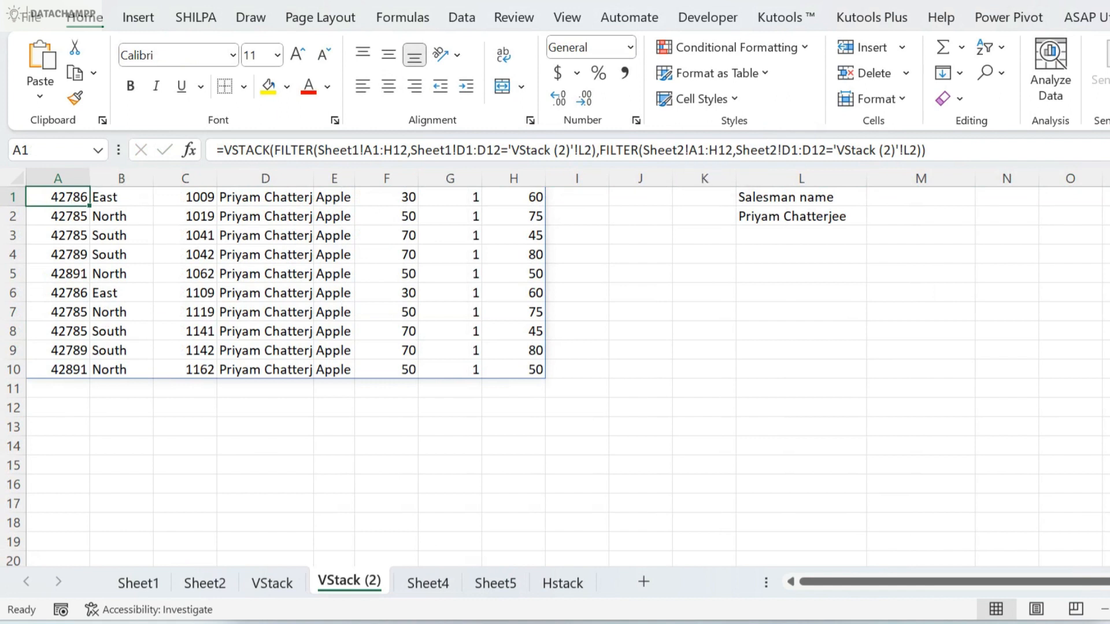
pyautogui.moveTo(718, 150); pyautogui.dragTo(732, 151)
pyautogui.write('2!A1:H')
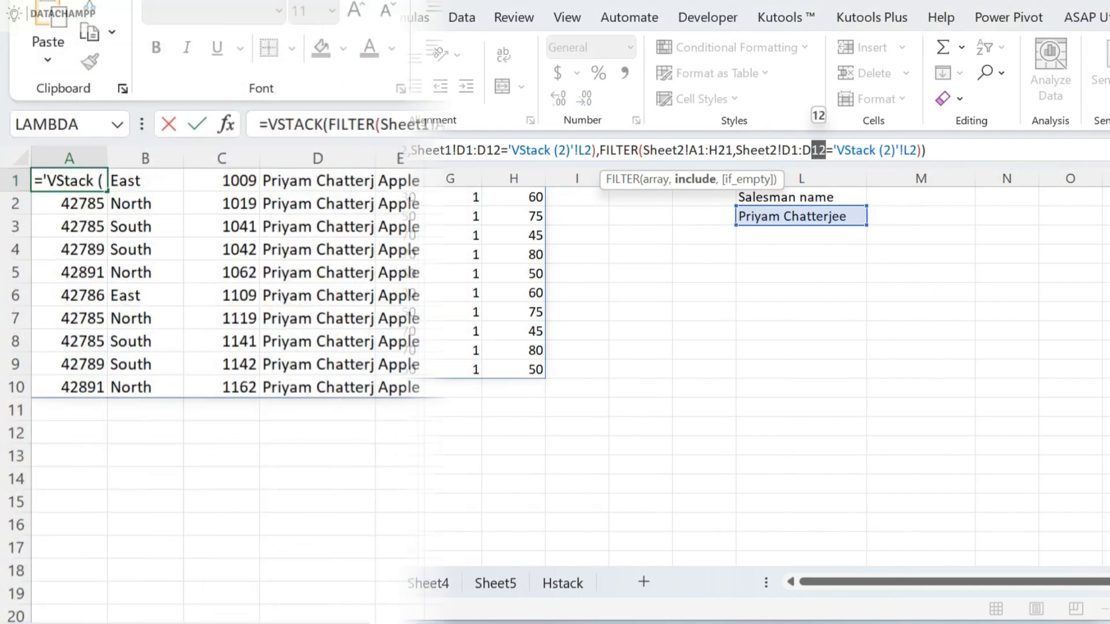
pyautogui.write('21')
pyautogui.press('Return')
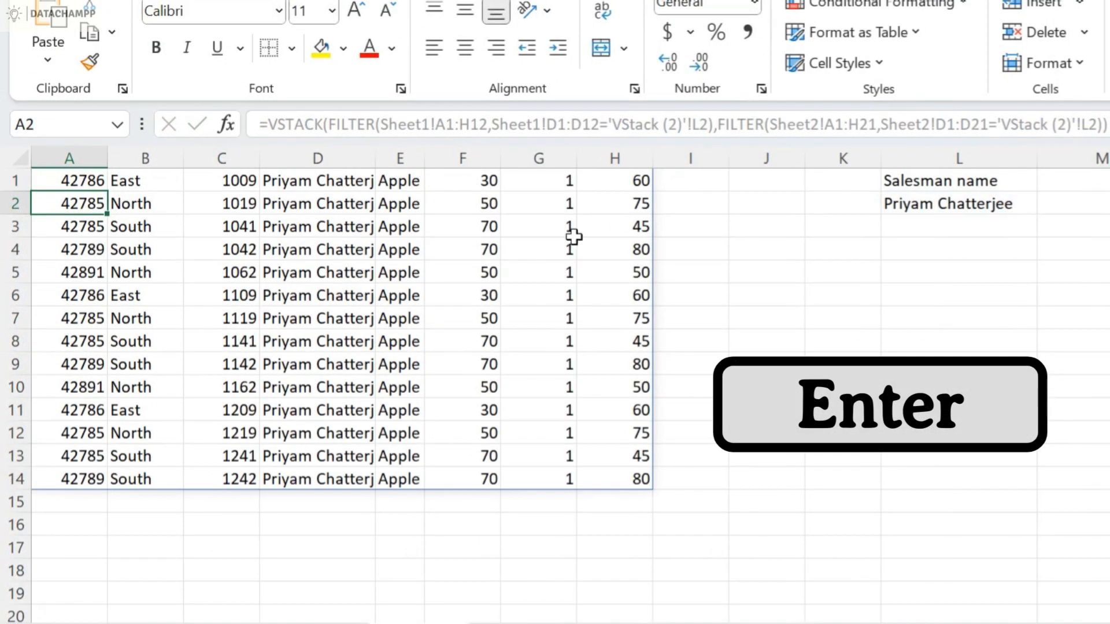
# Step: Widen column D to fit the full salesman names
pyautogui.moveTo(364, 188); pyautogui.dragTo(376, 479)
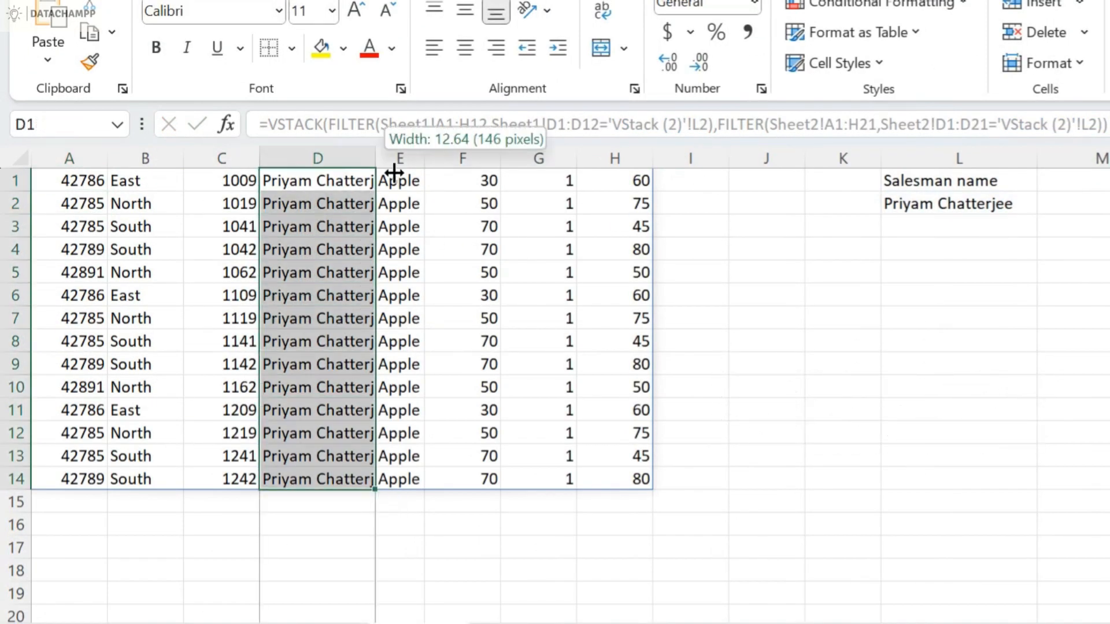
pyautogui.doubleClick(375, 159)
pyautogui.click(353, 182)
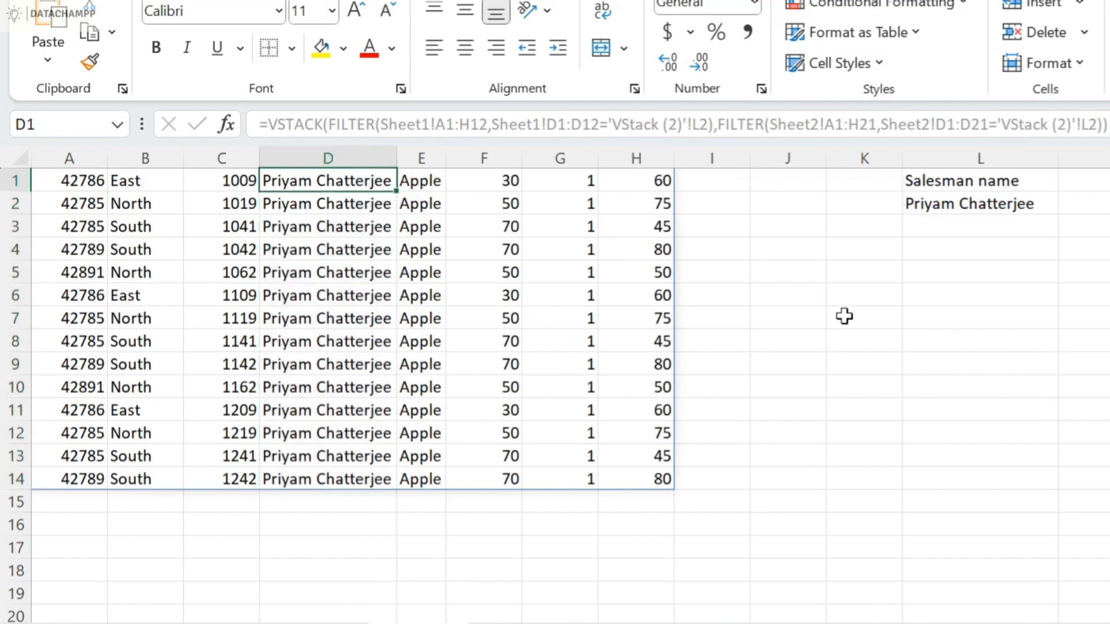
# Step: Switch the salesman in L2 to the first name of its dropdown list, and after that to the third name
pyautogui.click(962, 207)
pyautogui.click(1068, 204)
pyautogui.click(954, 223)
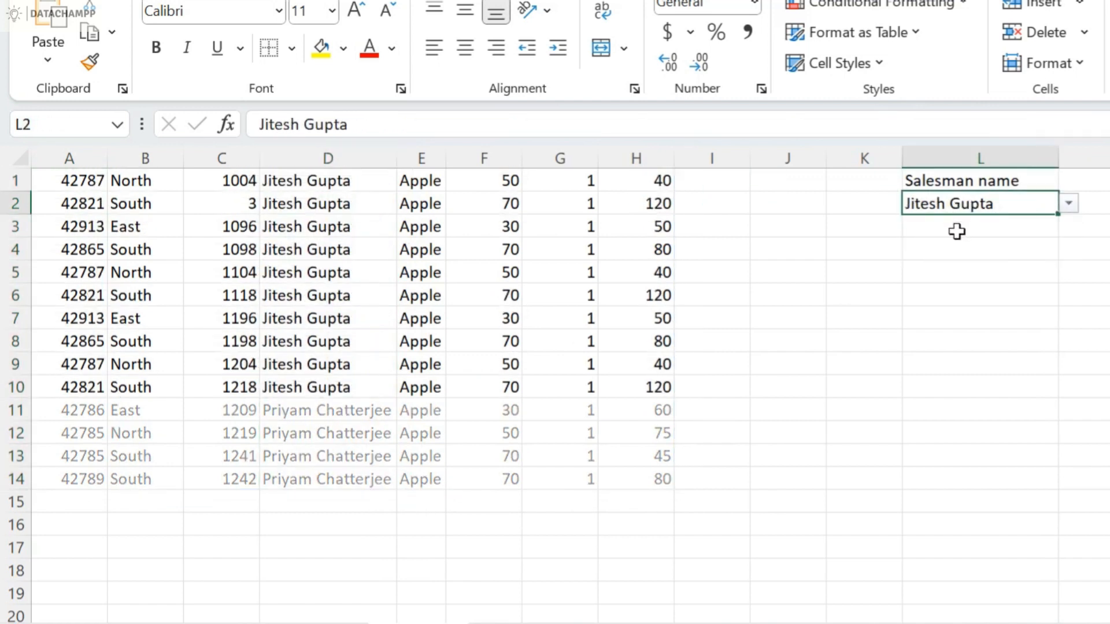
pyautogui.click(1067, 205)
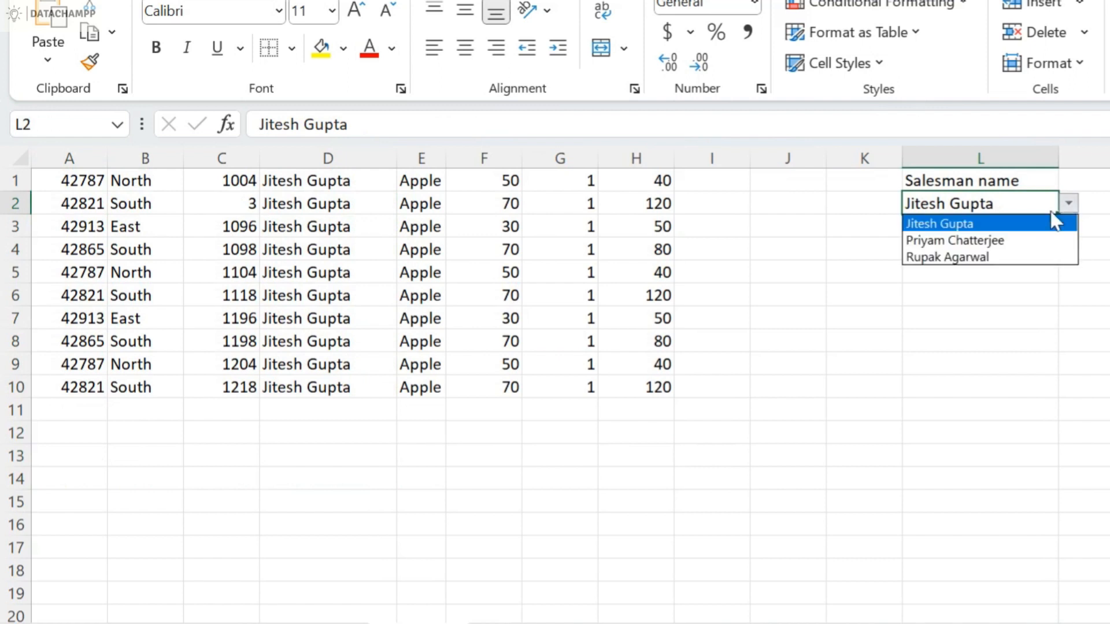
pyautogui.click(998, 258)
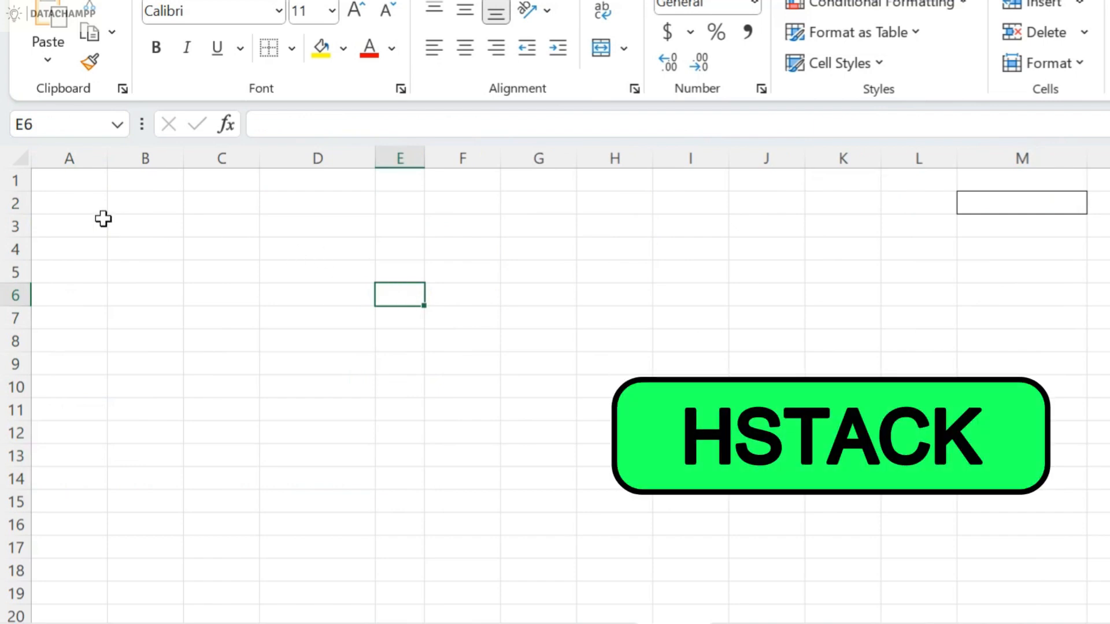
# Step: Start an HSTACK formula in A1 of the Hstack sheet with Sheet4!A1:L8 as the first array, followed by a comma
pyautogui.click(93, 191)
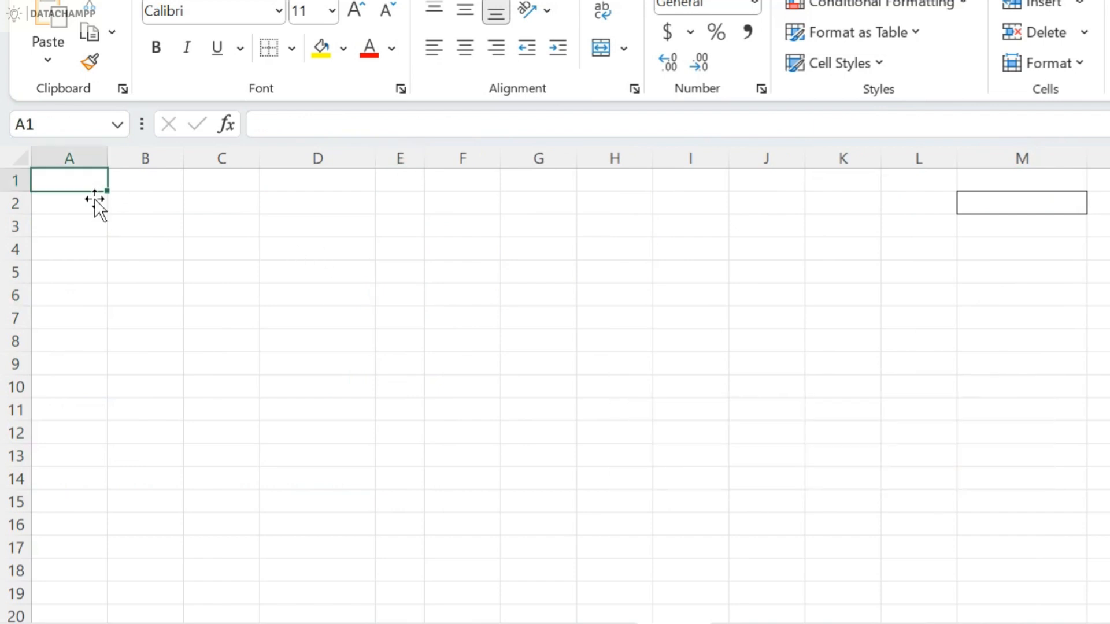
pyautogui.write('=hstack')
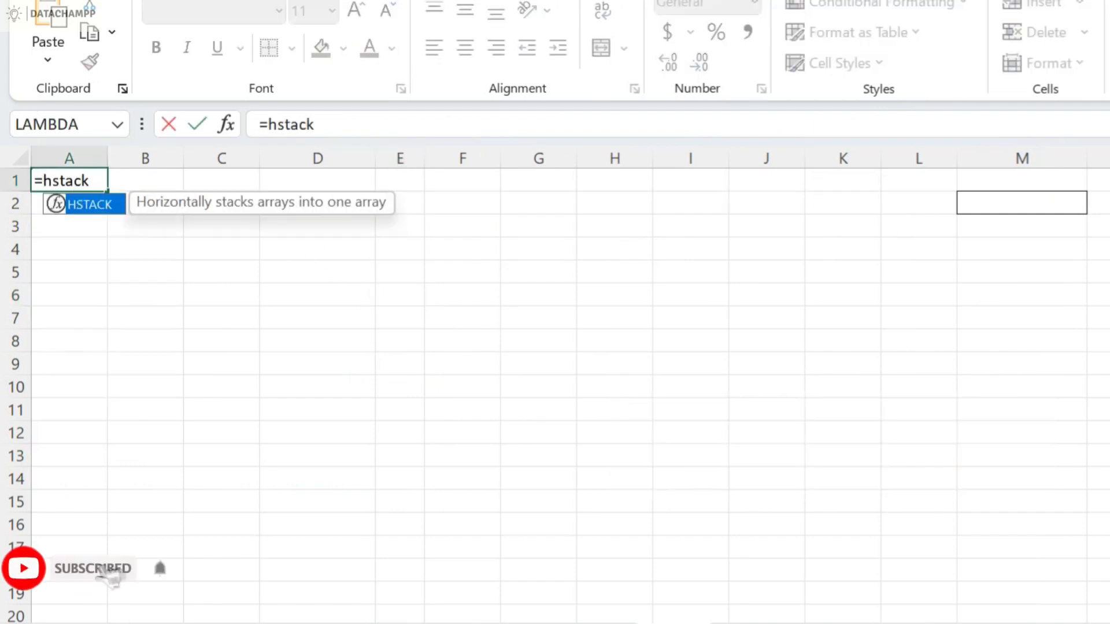
pyautogui.write('(')
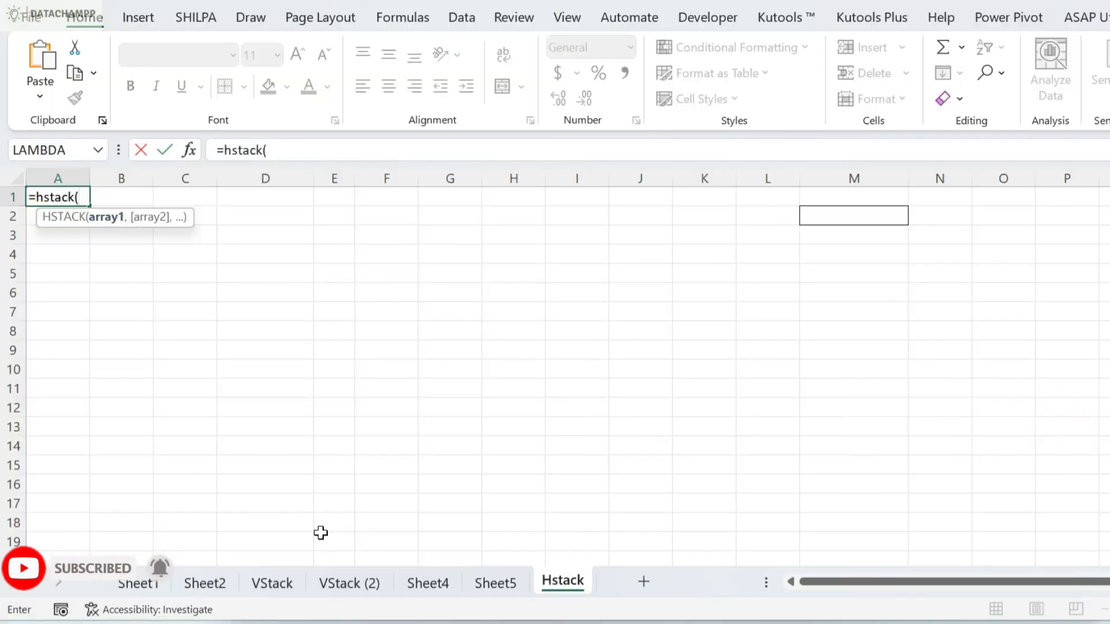
pyautogui.click(428, 582)
pyautogui.moveTo(48, 202); pyautogui.dragTo(1104, 338)
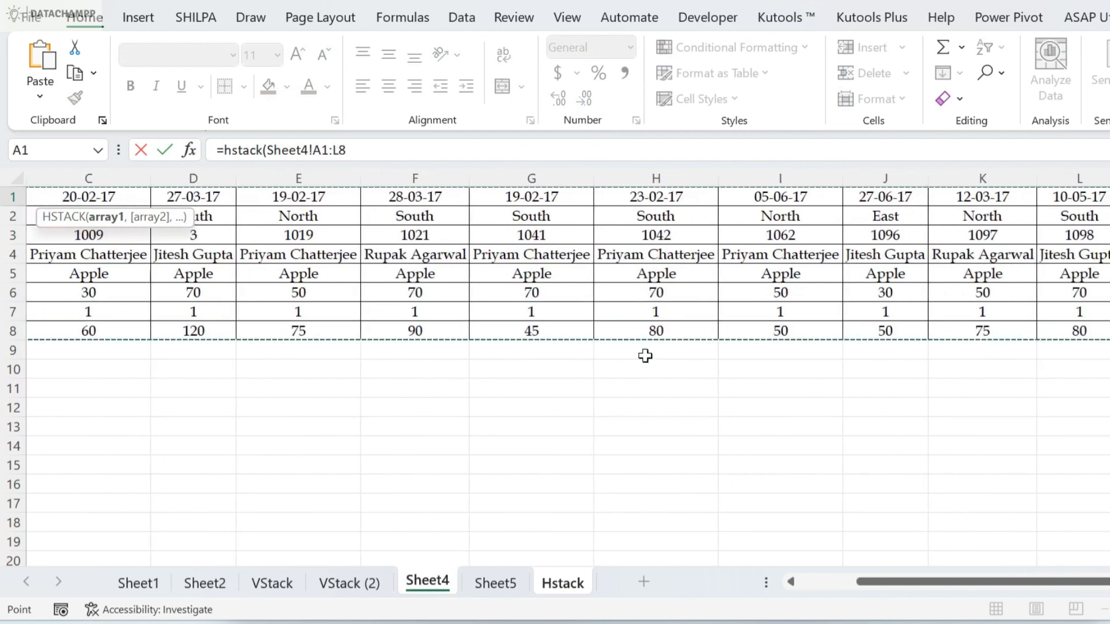
pyautogui.write(',')
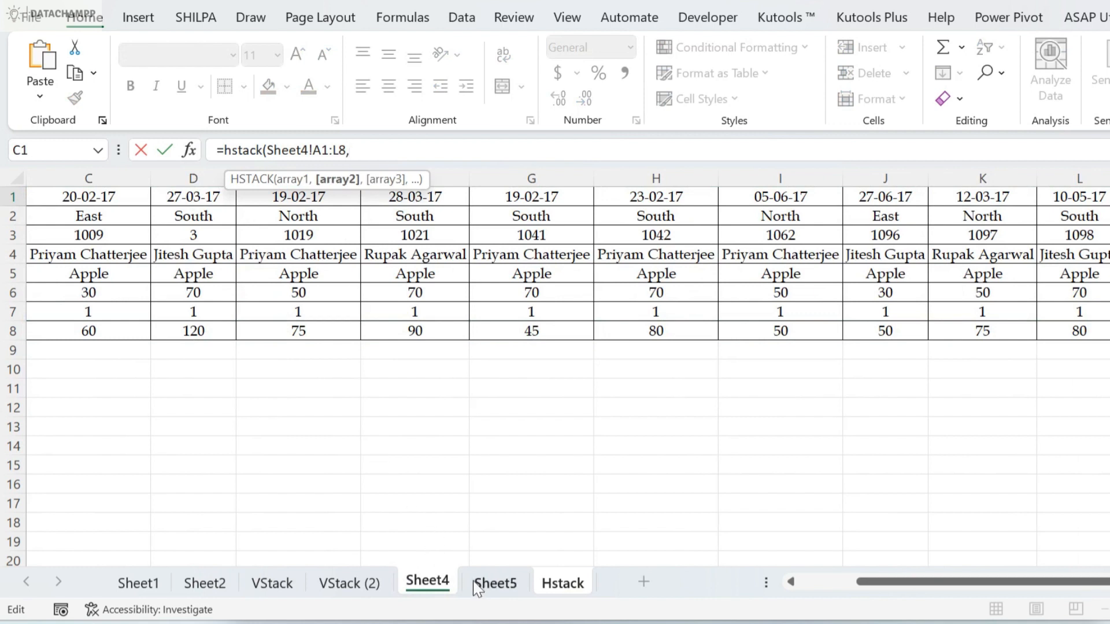
# Step: Add Sheet5!A1:U8 as the second array, close the HSTACK formula and commit it
pyautogui.click(477, 585)
pyautogui.moveTo(72, 196); pyautogui.dragTo(1107, 334)
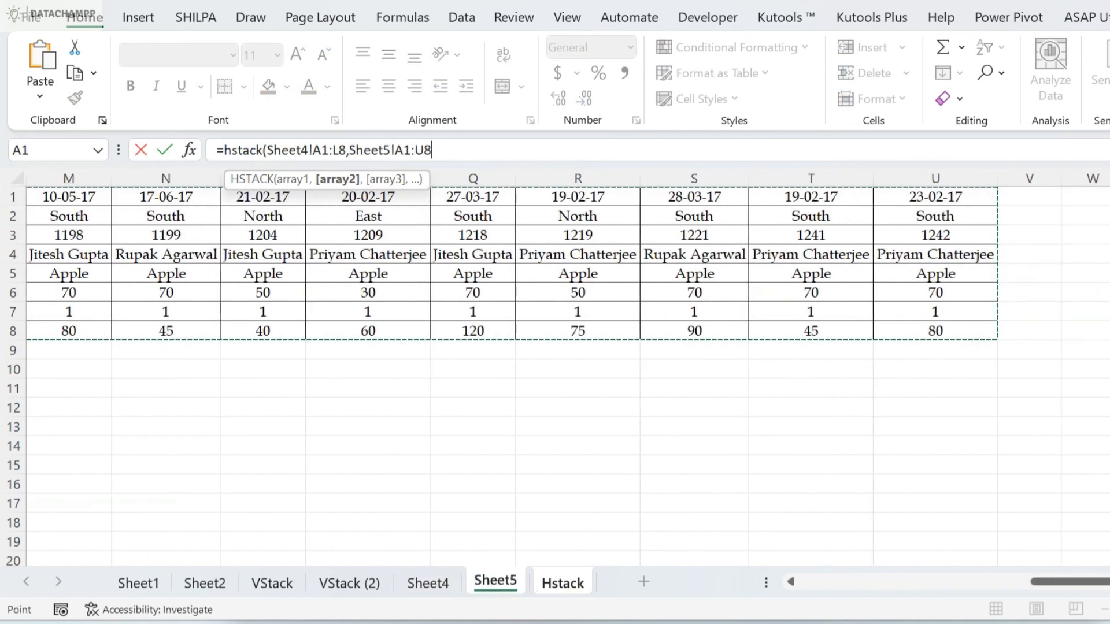
pyautogui.write(')')
pyautogui.press('Return')
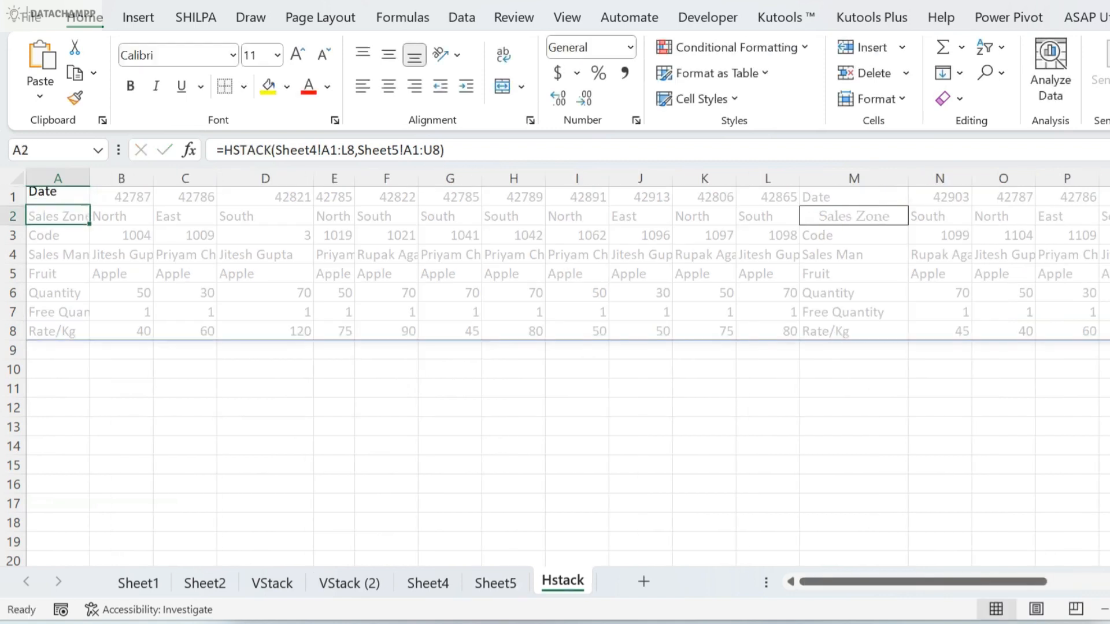
pyautogui.moveTo(837, 582); pyautogui.dragTo(590, 508)
pyautogui.click(272, 279)
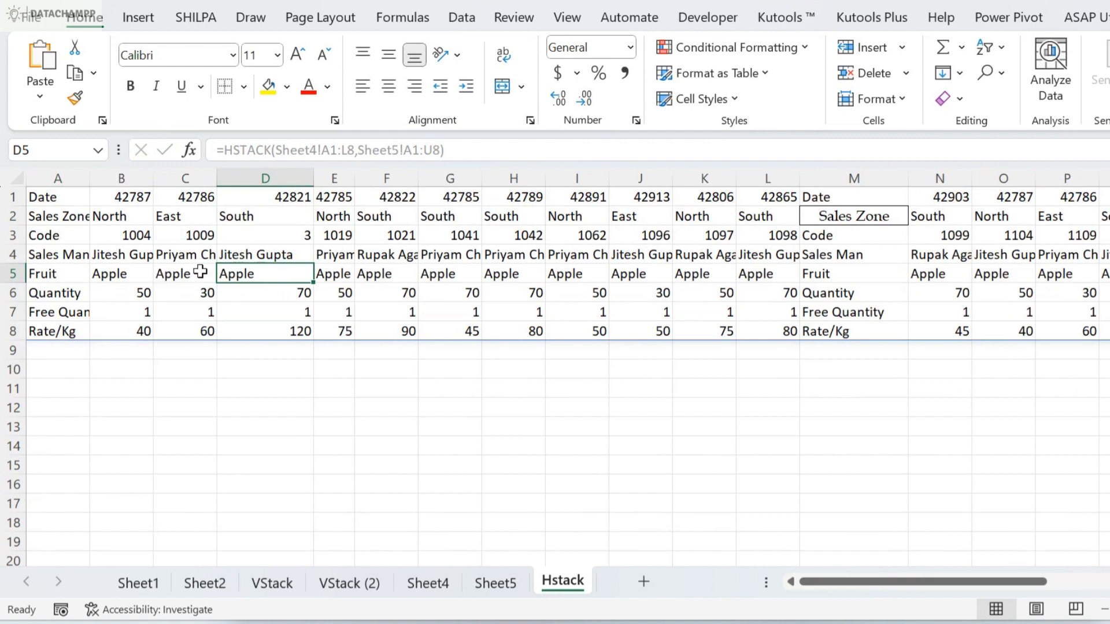
pyautogui.click(251, 259)
pyautogui.click(344, 373)
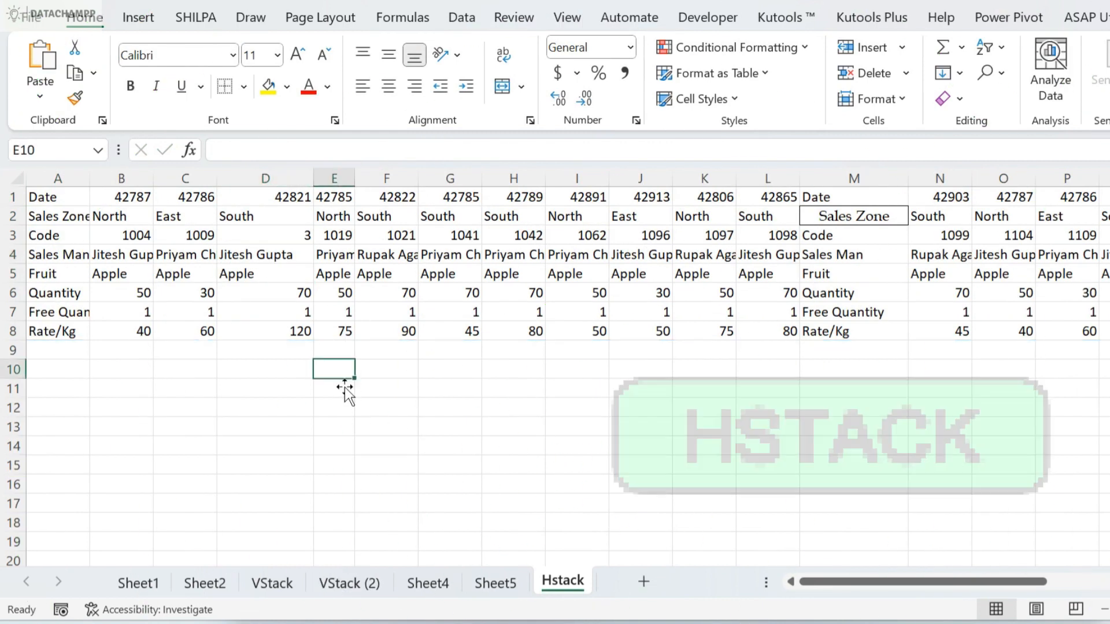
pyautogui.click(400, 293)
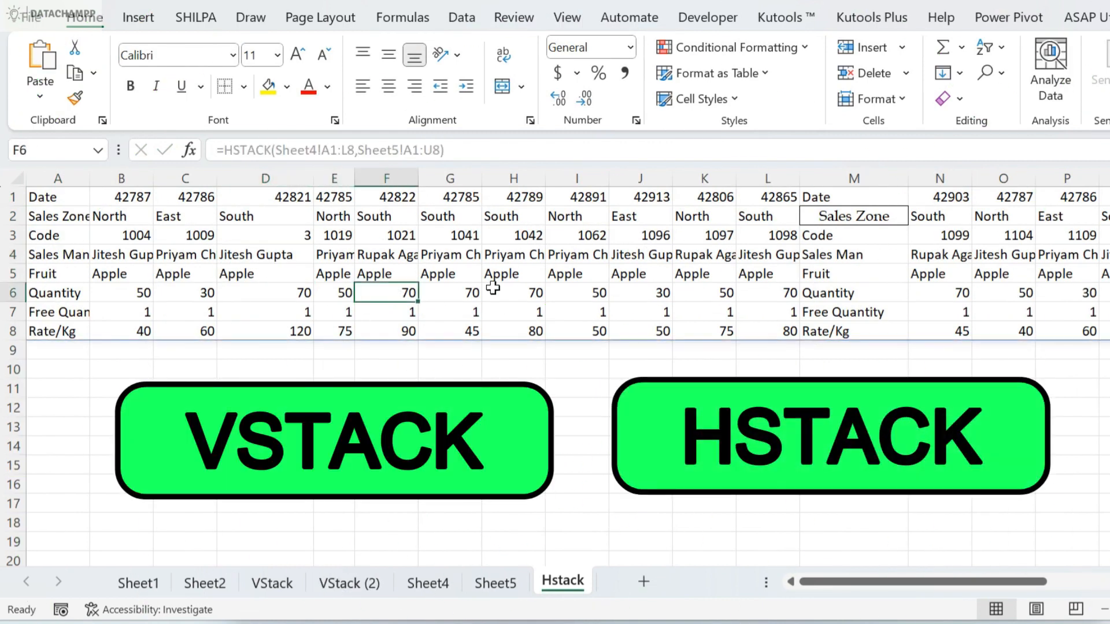